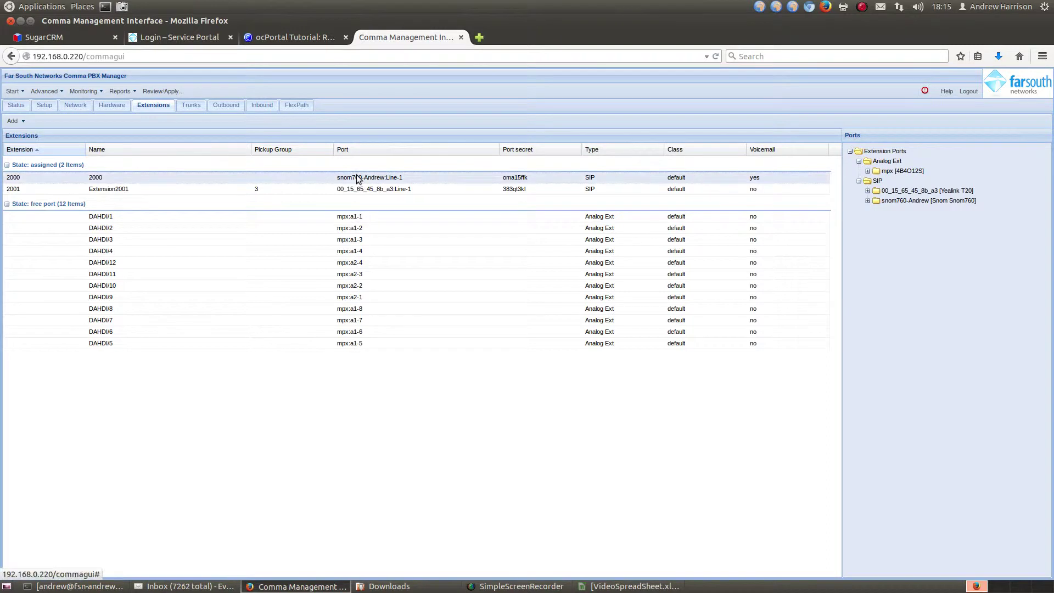
Open extension 2000's configuration to review its basic and advanced voicemail settings, and close it without changes
{"action": "right_click", "coordinate": [358, 178]}
{"action": "left_click", "coordinate": [388, 185]}
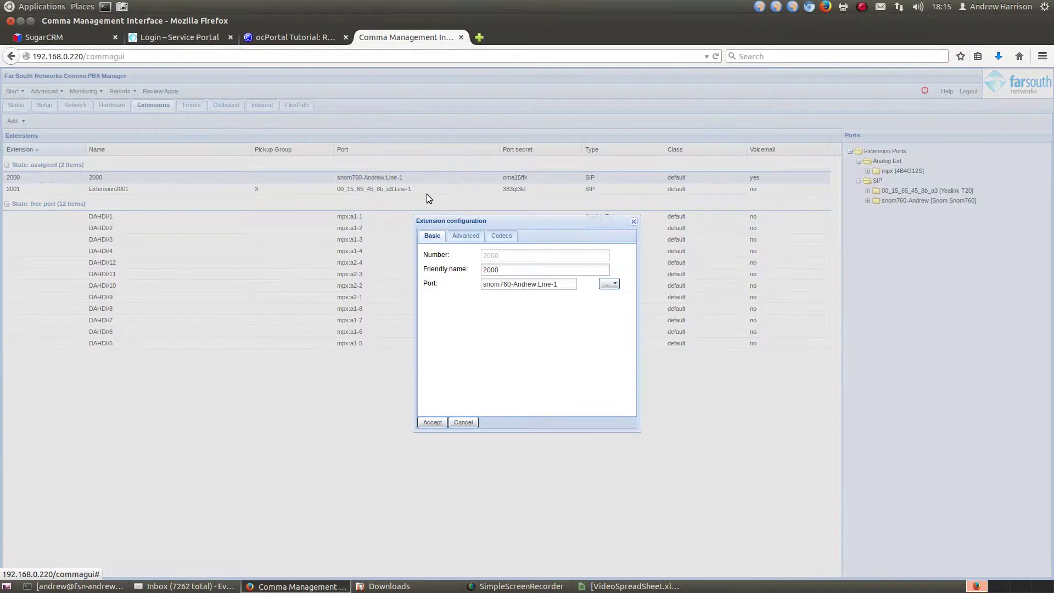
{"action": "left_click", "coordinate": [472, 236]}
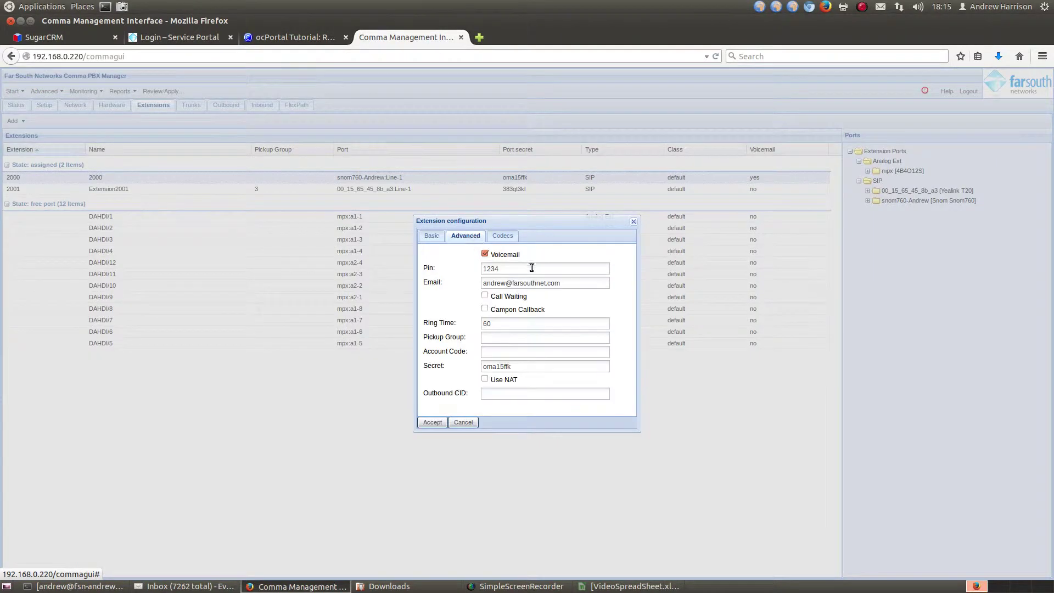
{"action": "left_click", "coordinate": [463, 423]}
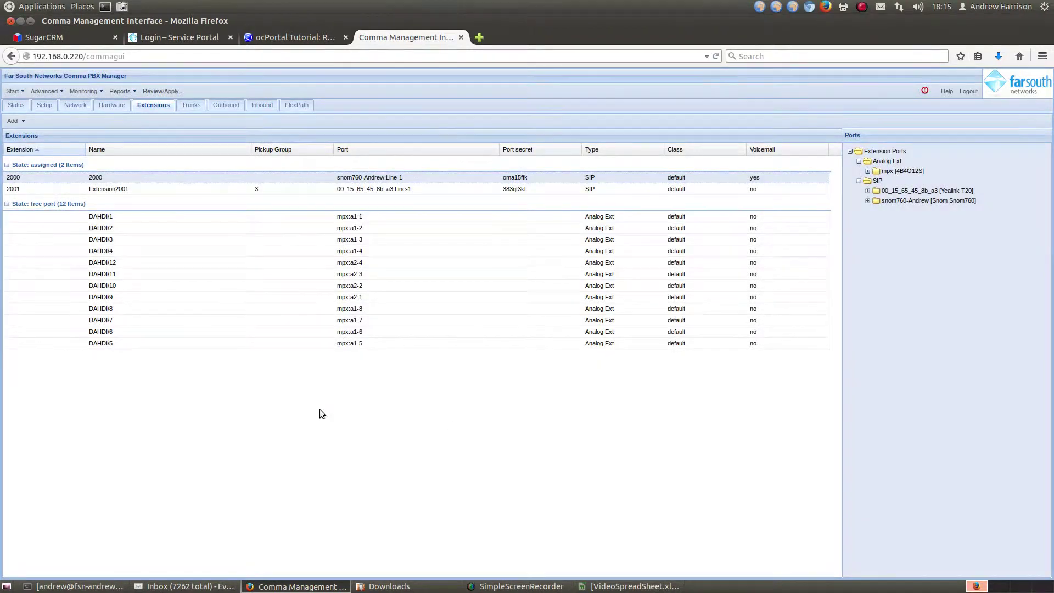
Examine the ports of the managed Snom and Yealink phones in the hardware device list
{"action": "left_click", "coordinate": [112, 105]}
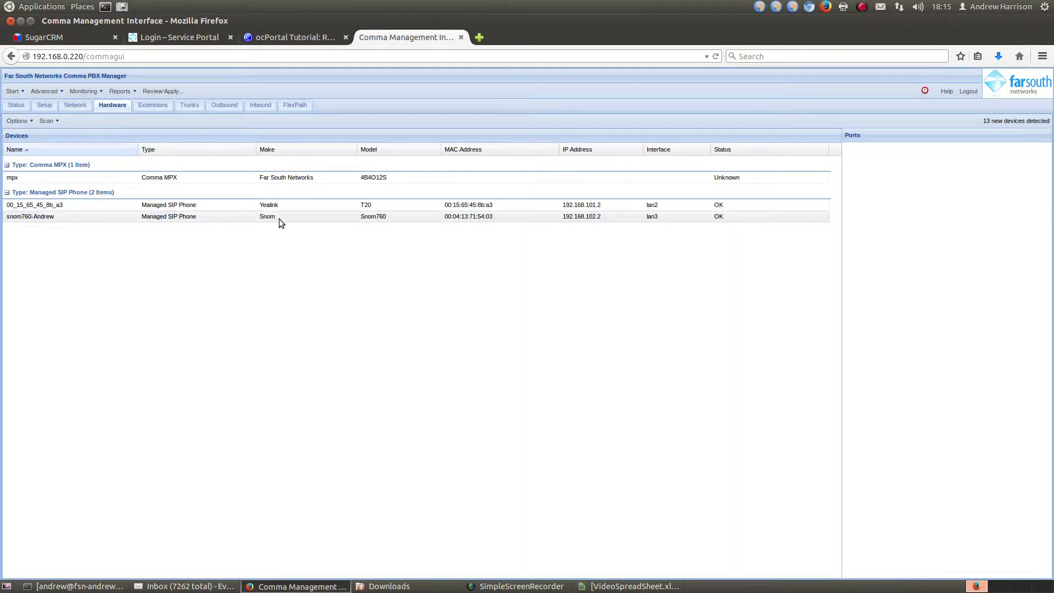
{"action": "left_click", "coordinate": [279, 218]}
{"action": "left_click", "coordinate": [292, 206]}
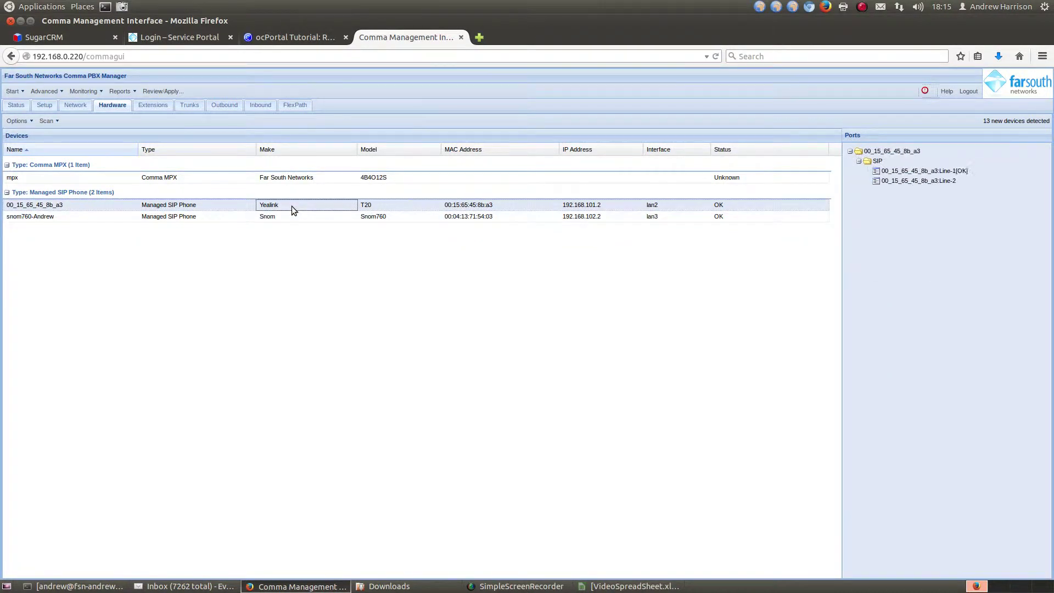
Open extension 2001's configuration to review its advanced voicemail and pickup group settings, and close it without changes
{"action": "left_click", "coordinate": [156, 108]}
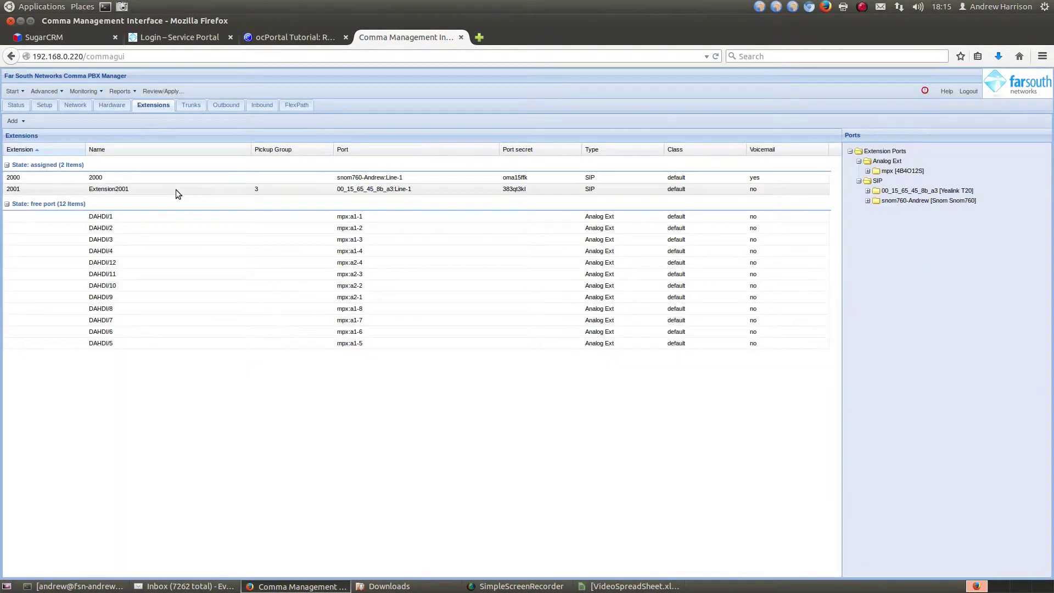
{"action": "left_click", "coordinate": [175, 189]}
{"action": "right_click", "coordinate": [333, 191]}
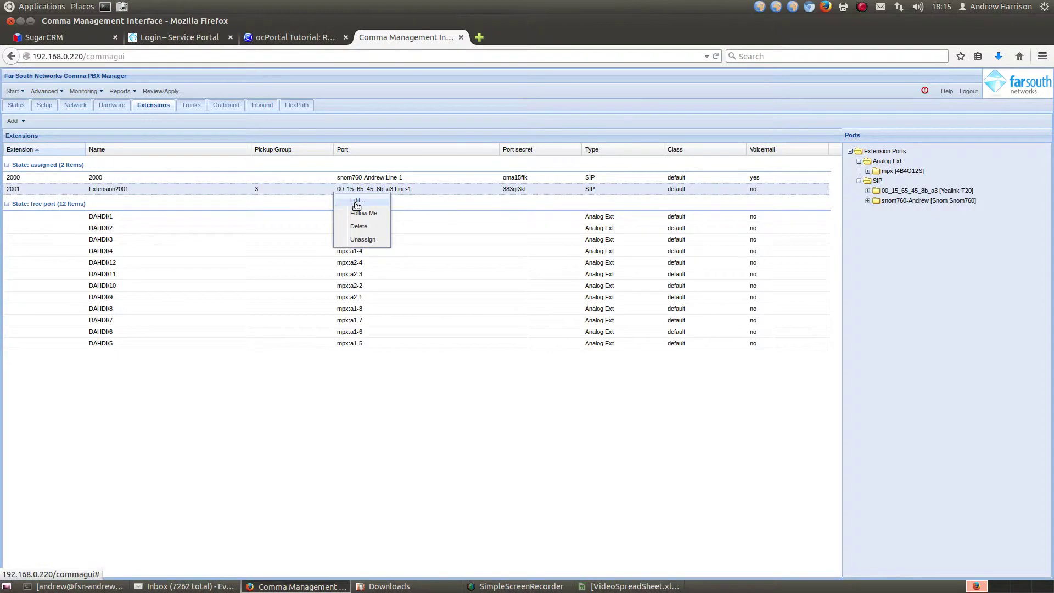
{"action": "left_click", "coordinate": [355, 202]}
{"action": "left_click", "coordinate": [460, 235]}
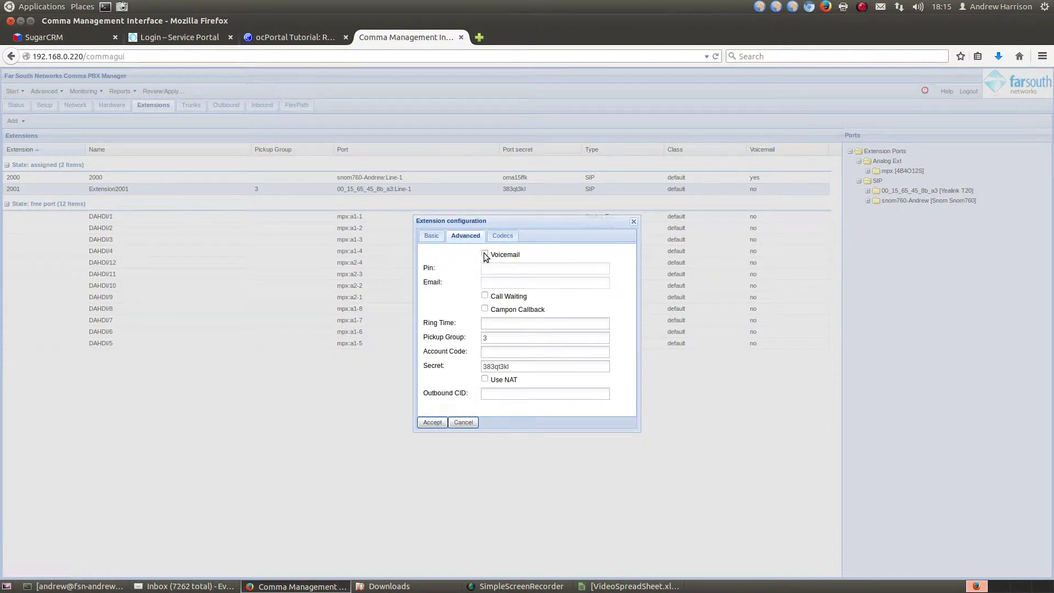
{"action": "left_click", "coordinate": [471, 424]}
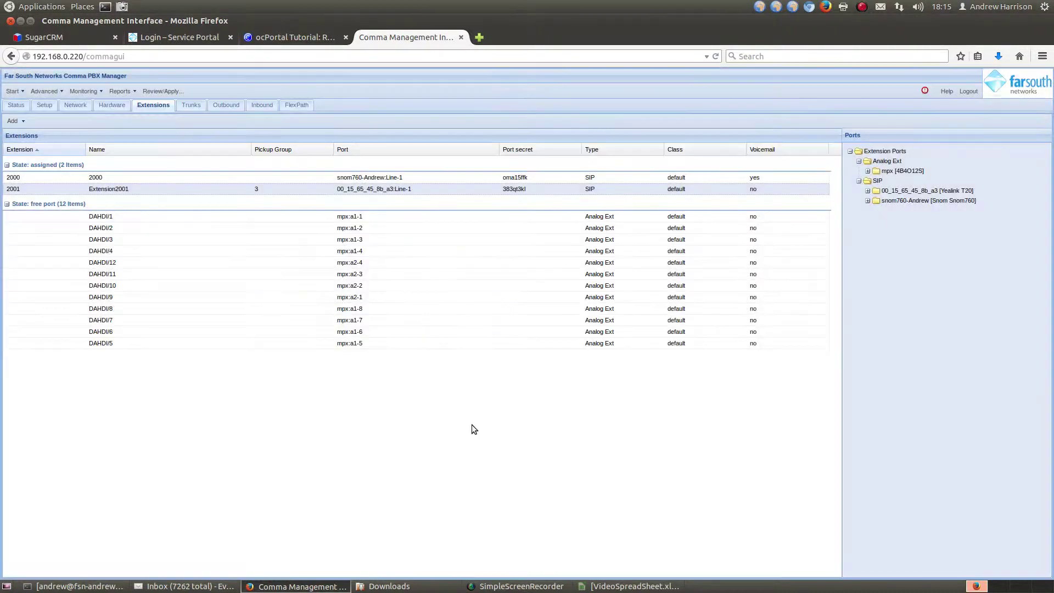
Check which LAN interfaces the two managed phones use and examine the PBX's network interface list
{"action": "left_click", "coordinate": [110, 106]}
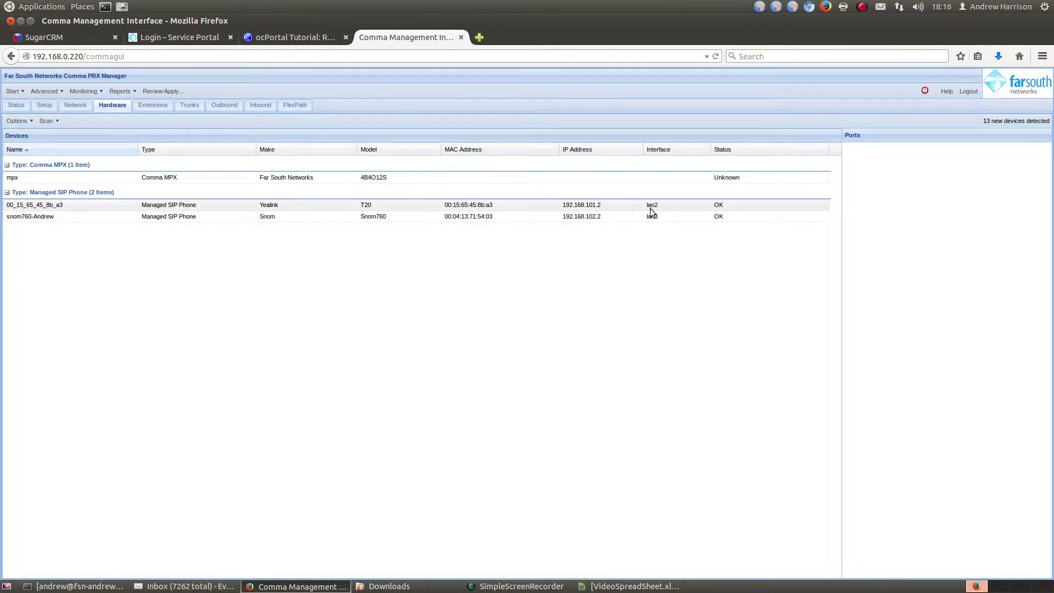
{"action": "left_click", "coordinate": [74, 106]}
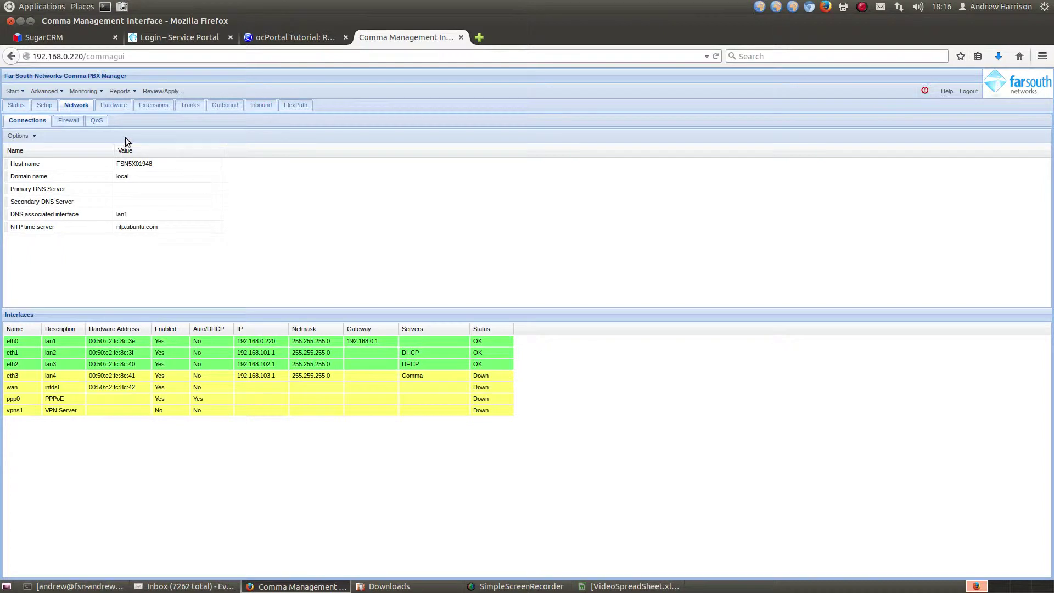
Export the hardware devices to a spreadsheet and open the file in LibreOffice Calc
{"action": "left_click", "coordinate": [116, 104]}
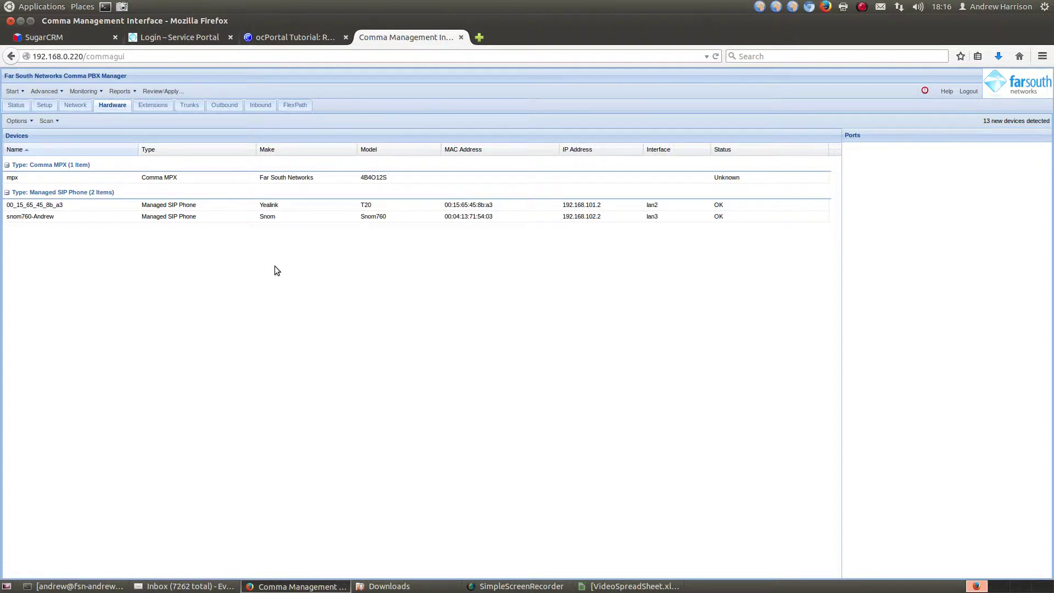
{"action": "left_click", "coordinate": [34, 123]}
{"action": "mouse_move", "coordinate": [44, 163]}
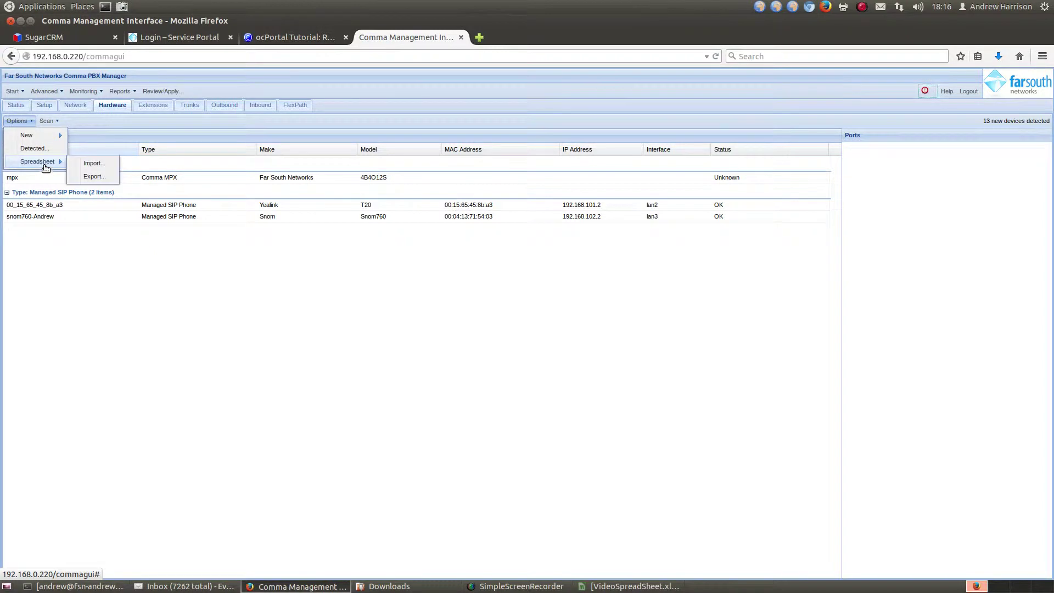
{"action": "left_click", "coordinate": [94, 177]}
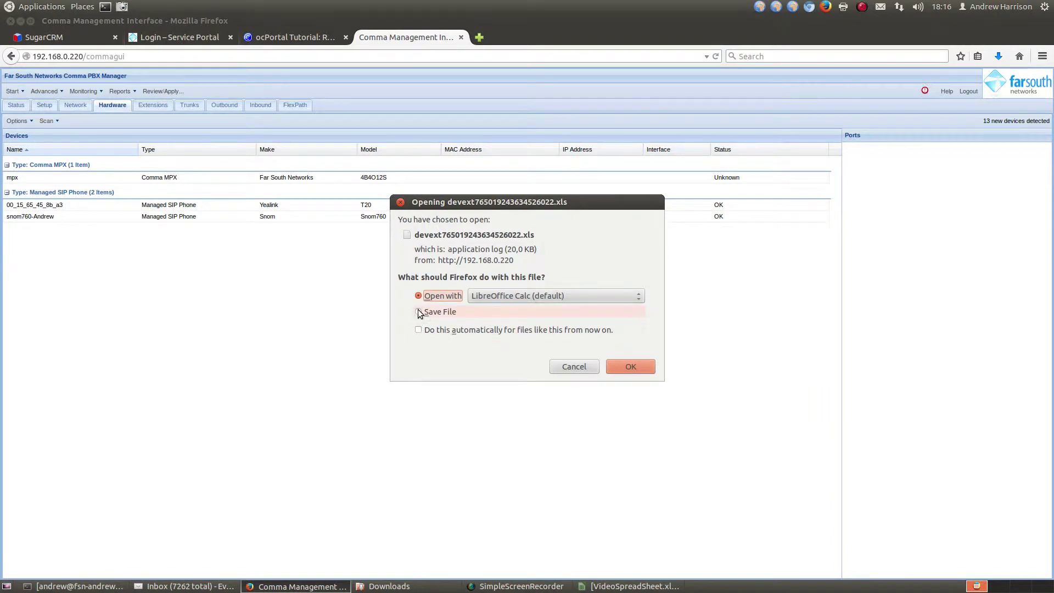
{"action": "left_click", "coordinate": [644, 365]}
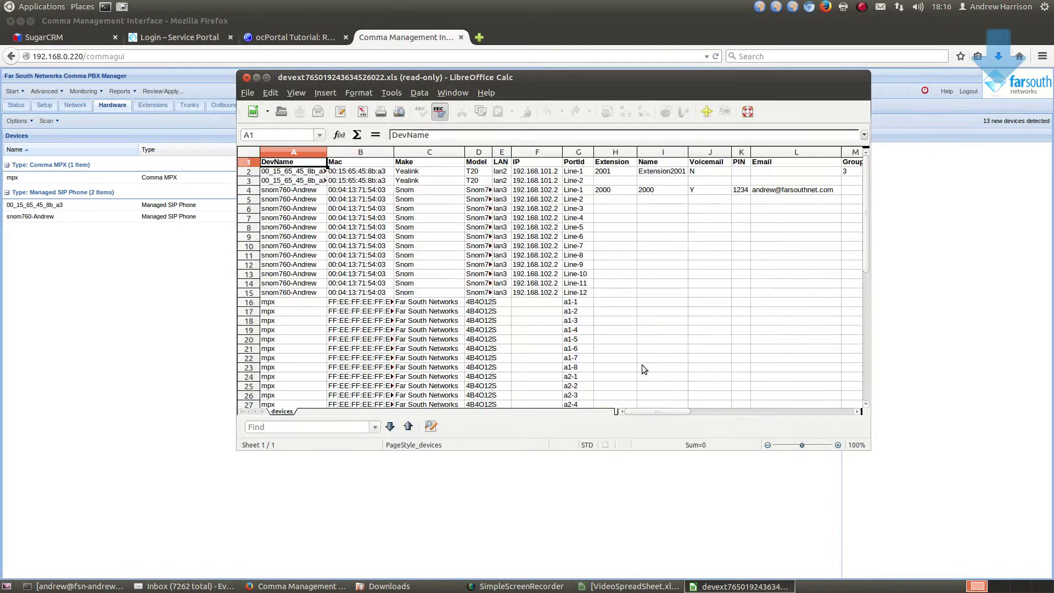
Examine the make and extension entries of the Yealink, Snom and Far South Networks rows in the exported spreadsheet, and close it
{"action": "left_click", "coordinate": [431, 175]}
{"action": "left_click", "coordinate": [431, 181]}
{"action": "left_click_drag", "start_coordinate": [429, 190], "coordinate": [432, 367]}
{"action": "scroll", "coordinate": [415, 314], "scroll_direction": "down", "scroll_amount": 1}
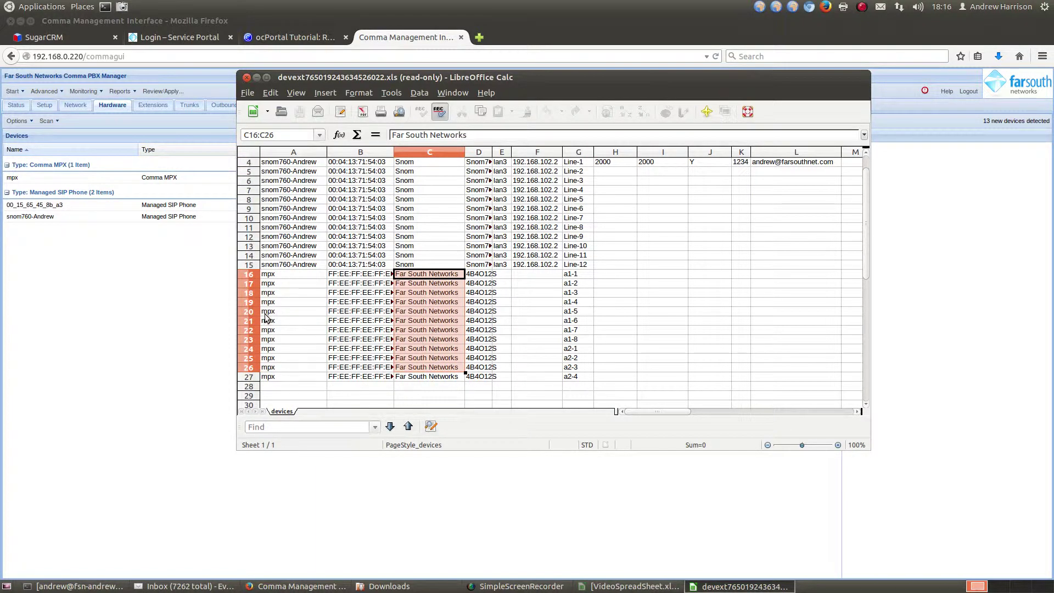
{"action": "left_click", "coordinate": [632, 258]}
{"action": "scroll", "coordinate": [631, 258], "scroll_direction": "up", "scroll_amount": 1}
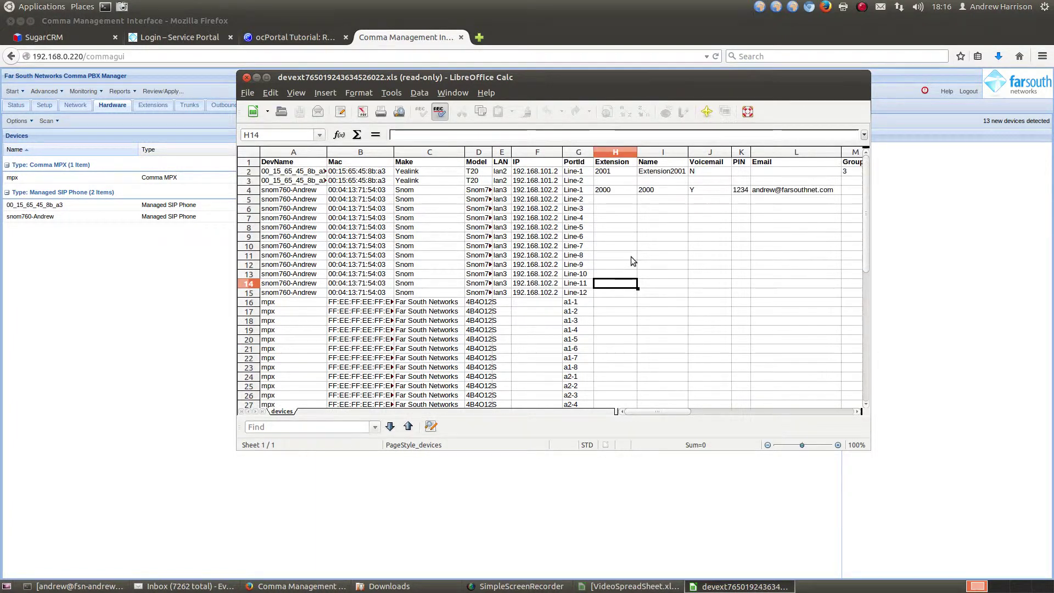
{"action": "left_click", "coordinate": [613, 172]}
{"action": "left_click", "coordinate": [620, 193]}
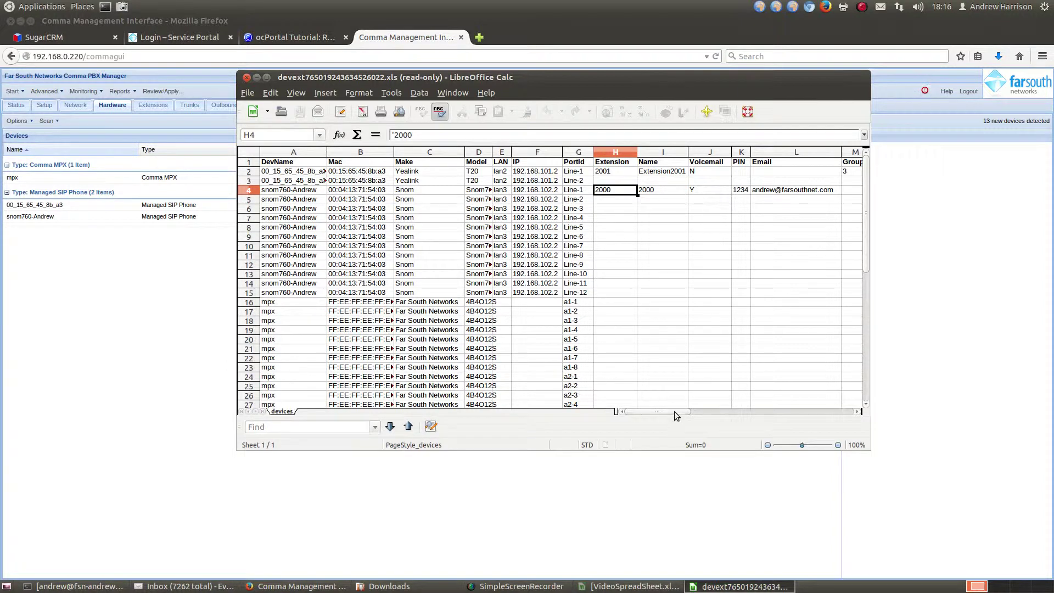
{"action": "mouse_move", "coordinate": [675, 416]}
{"action": "left_mouse_down"}
{"action": "mouse_move", "coordinate": [823, 411]}
{"action": "mouse_move", "coordinate": [675, 411]}
{"action": "left_mouse_up"}
{"action": "left_click", "coordinate": [246, 77]}
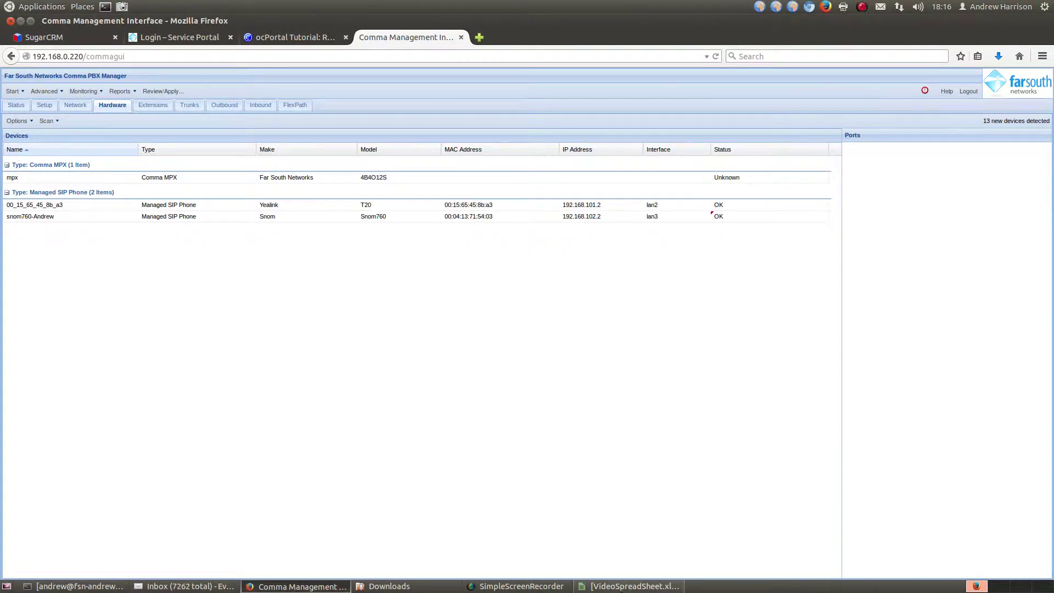
Switch to VideoSpreadSheet.xls in LibreOffice Calc and examine its Make and LAN columns
{"action": "left_click", "coordinate": [632, 587]}
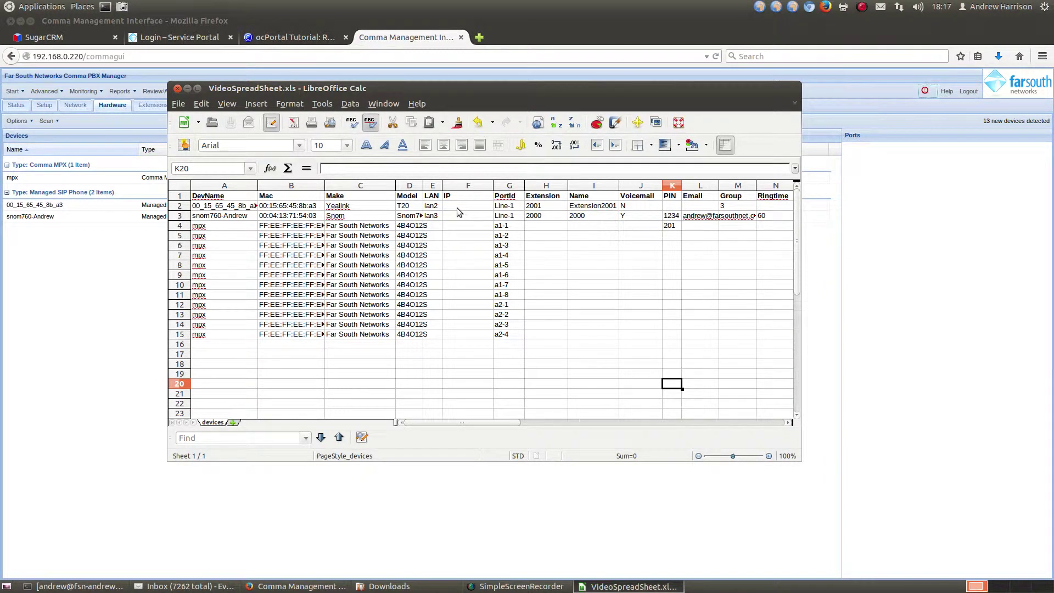
{"action": "left_click", "coordinate": [355, 207]}
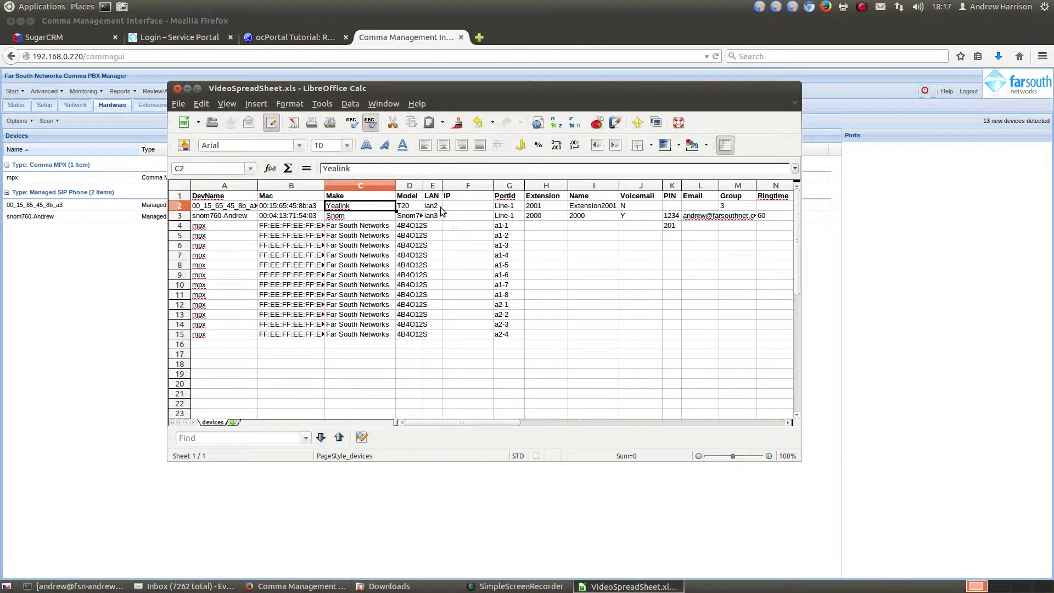
{"action": "left_click", "coordinate": [432, 197]}
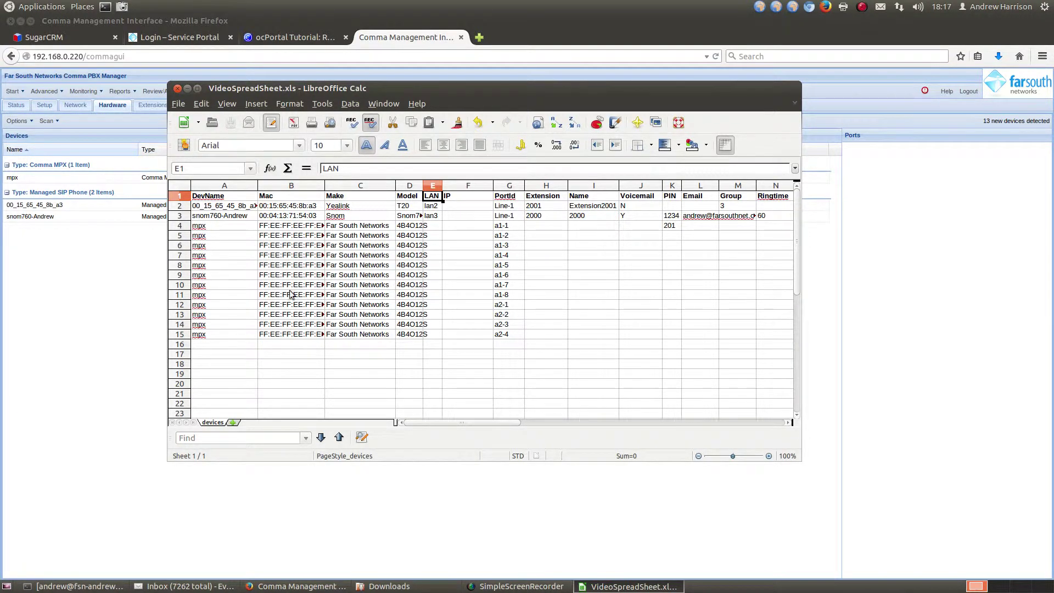
Switch back to the Comma management interface in Firefox and reset the Yealink T20 and Snom760 phones to factory defaults
{"action": "left_click", "coordinate": [136, 282]}
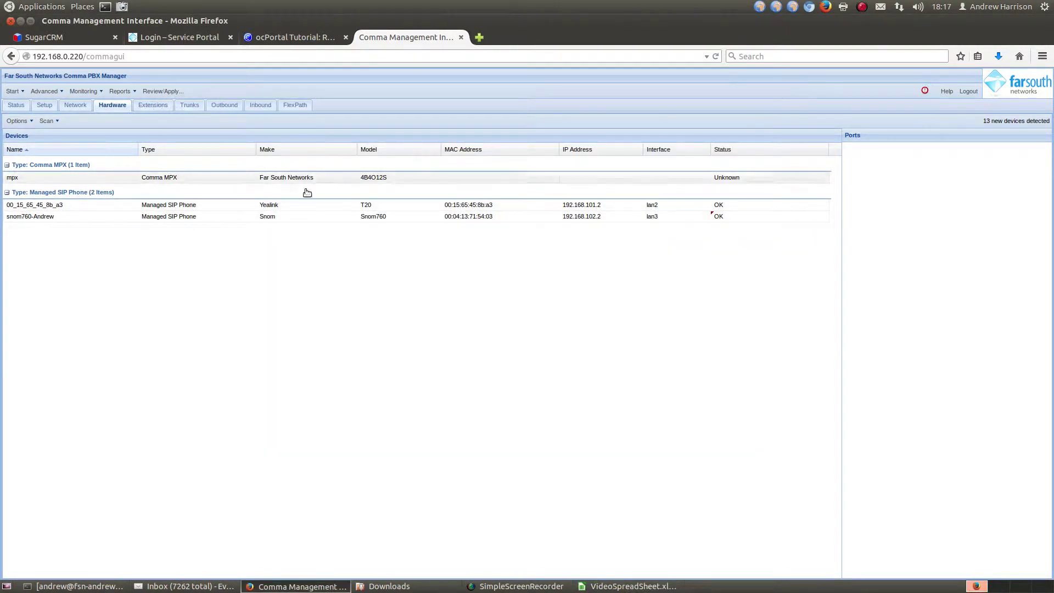
{"action": "right_click", "coordinate": [338, 208]}
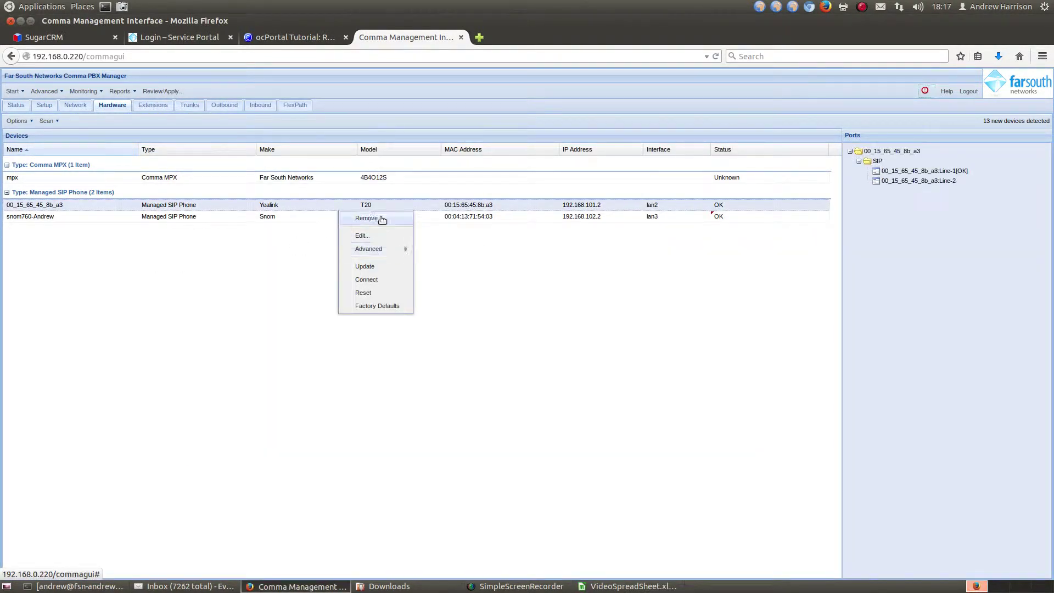
{"action": "left_click", "coordinate": [379, 306]}
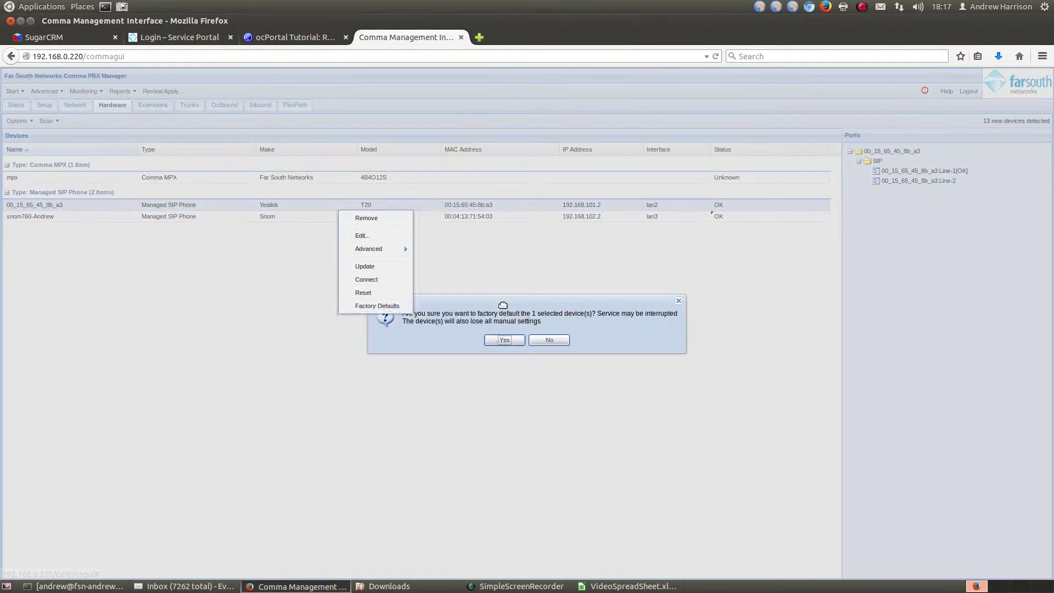
{"action": "left_click", "coordinate": [503, 340]}
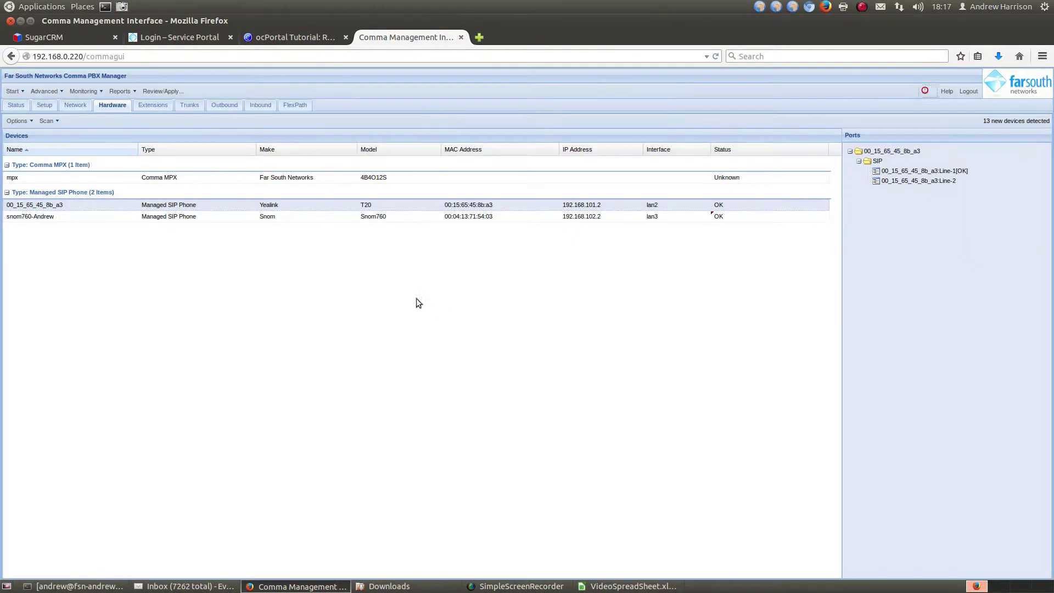
{"action": "right_click", "coordinate": [355, 216]}
{"action": "left_click", "coordinate": [390, 317]}
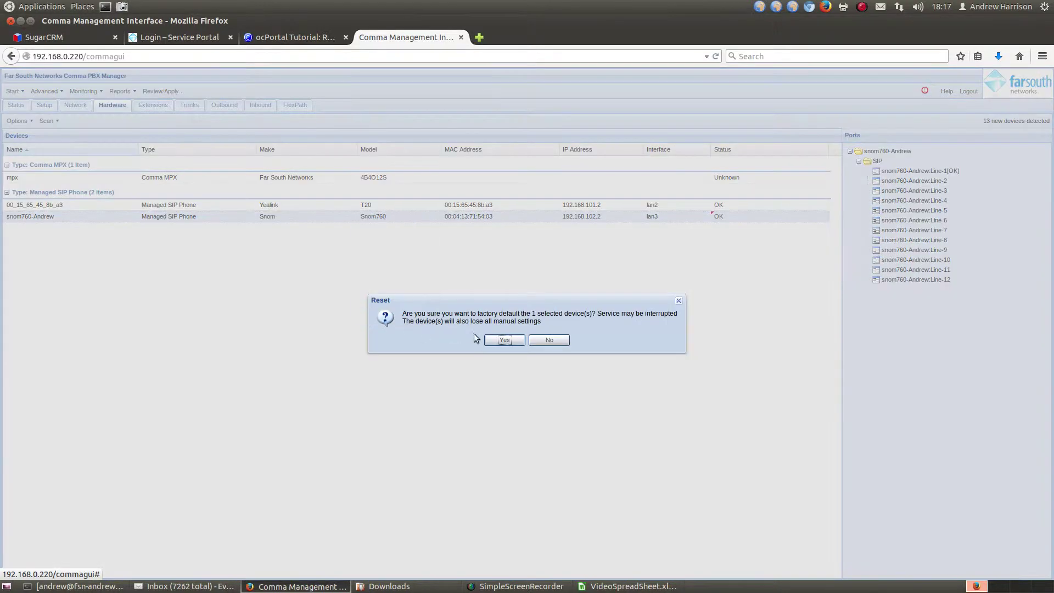
{"action": "left_click", "coordinate": [500, 341]}
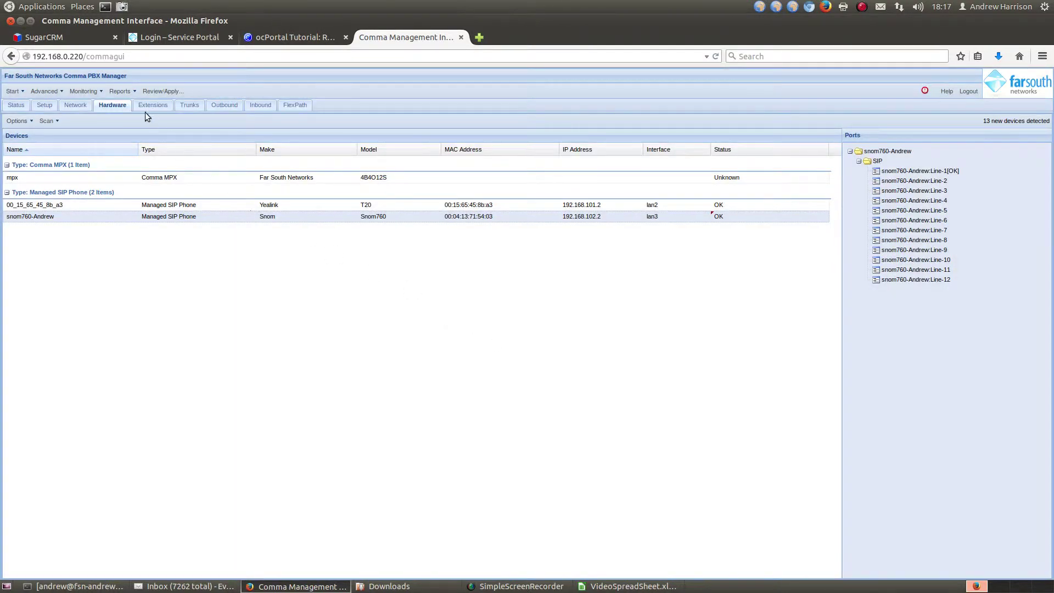
Remove the Yealink T20 and Snom760 managed SIP phones from the hardware device list
{"action": "right_click", "coordinate": [305, 205]}
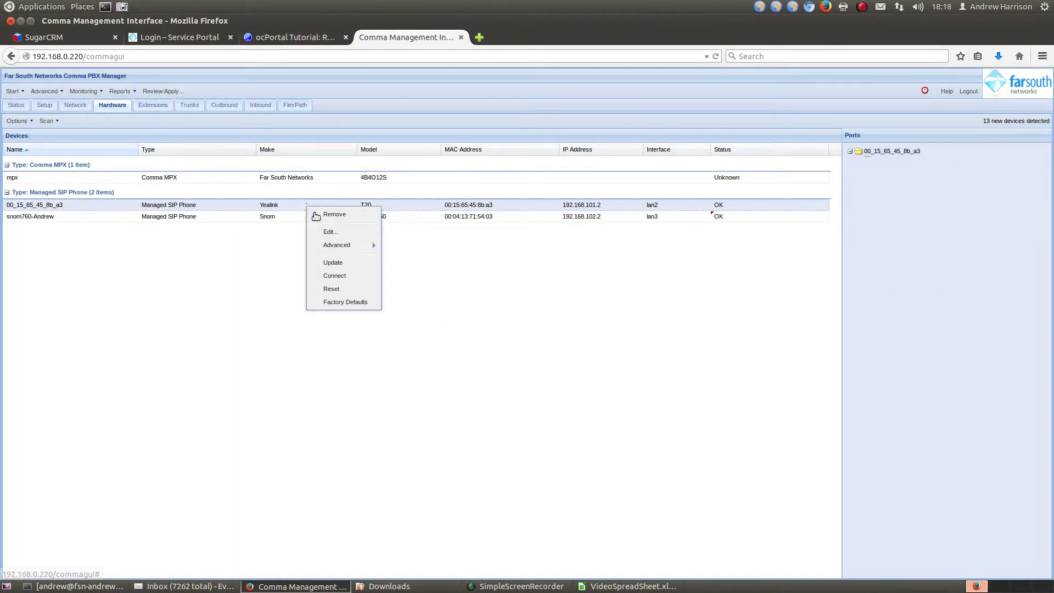
{"action": "left_click", "coordinate": [329, 215]}
{"action": "left_click", "coordinate": [521, 341]}
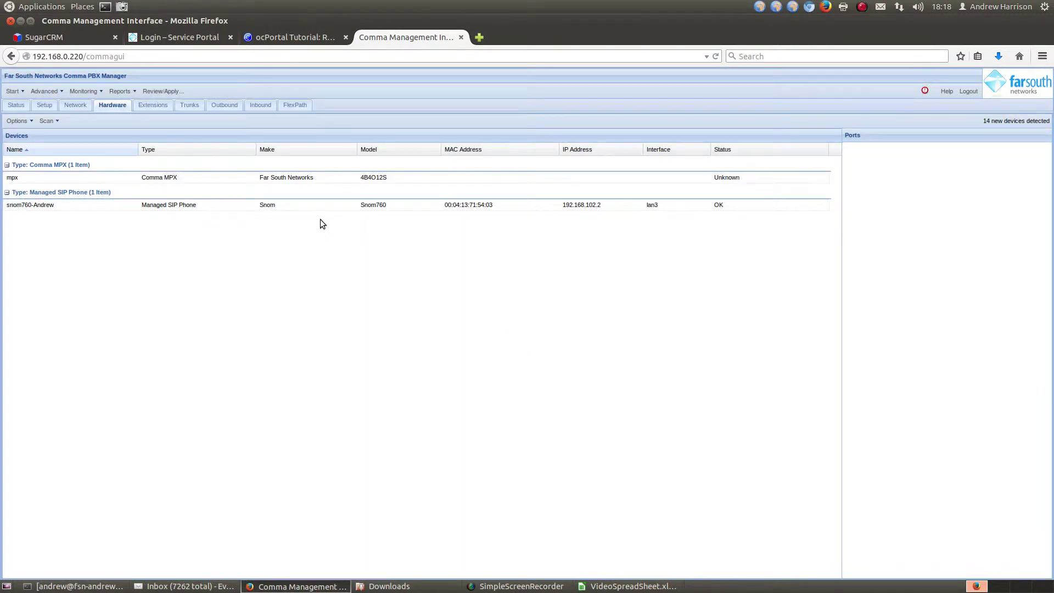
{"action": "right_click", "coordinate": [306, 204]}
{"action": "left_click", "coordinate": [327, 213]}
{"action": "left_click", "coordinate": [504, 337]}
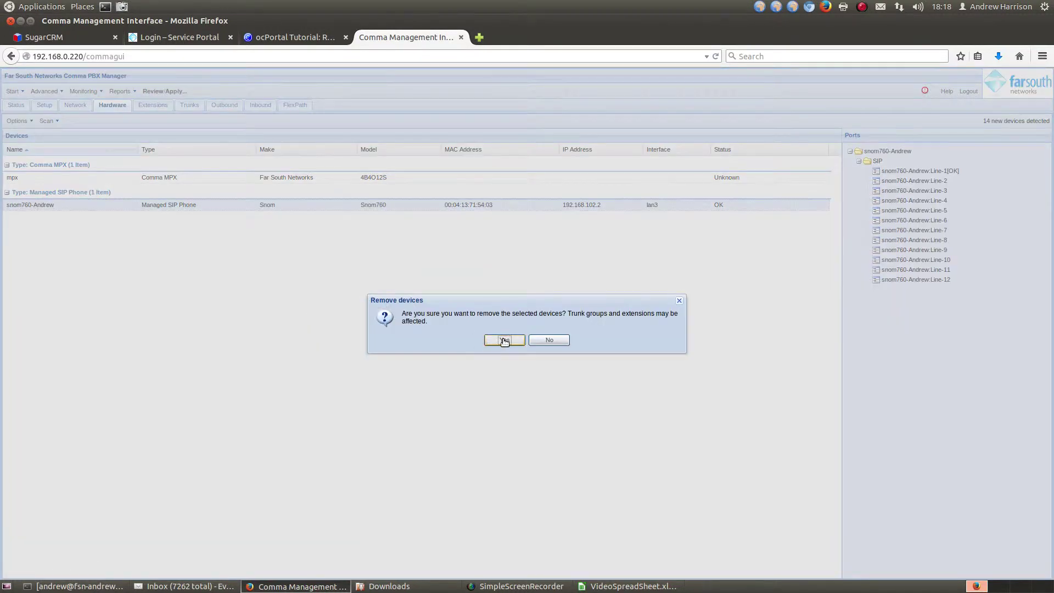
Delete the free extensions 2000 and 2001 from the extensions list
{"action": "left_click", "coordinate": [147, 105]}
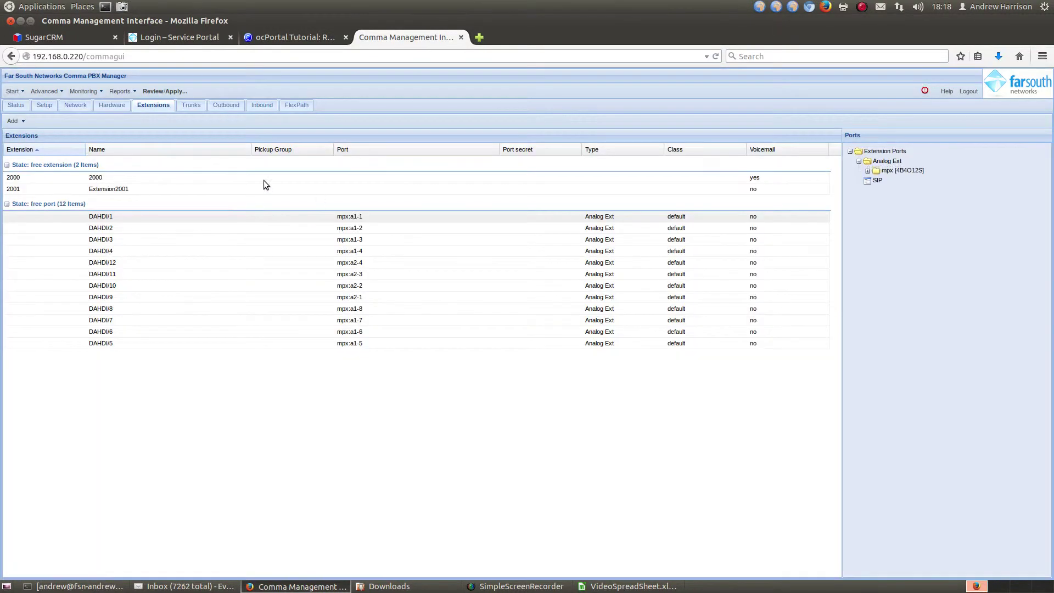
{"action": "left_click", "coordinate": [189, 177]}
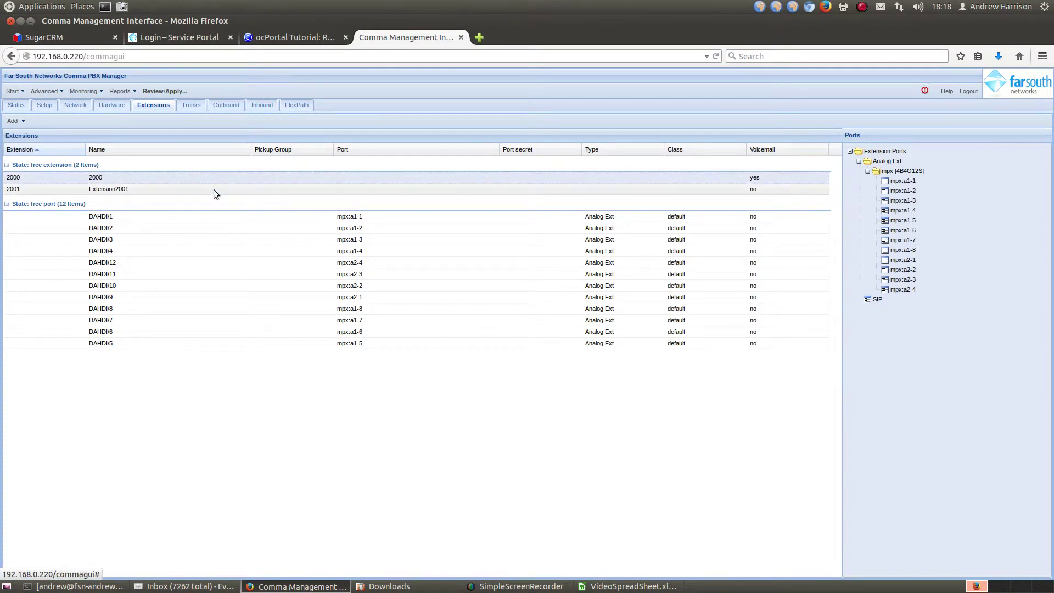
{"action": "right_click", "coordinate": [213, 189]}
{"action": "key", "text": "Escape"}
{"action": "right_click", "coordinate": [195, 180]}
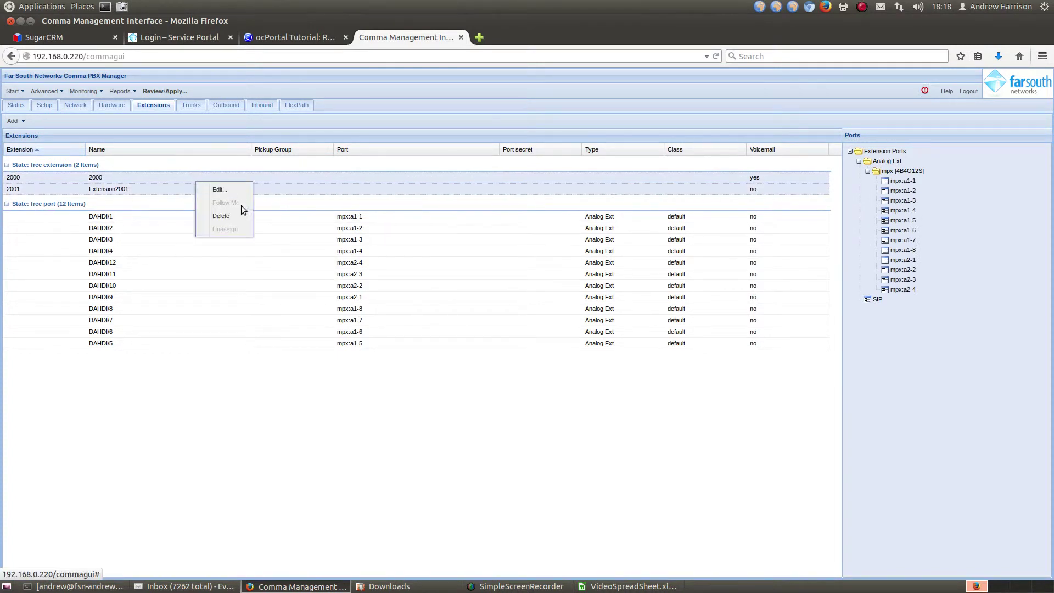
{"action": "left_click", "coordinate": [244, 215]}
{"action": "left_click", "coordinate": [505, 340]}
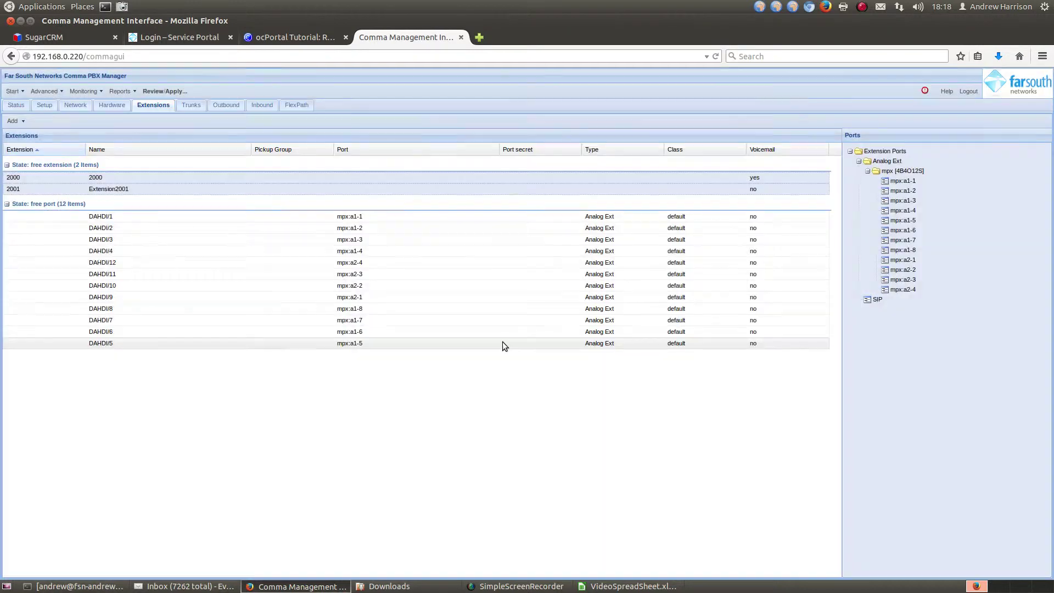
Apply the pending phone and extension deletions to the PBX configuration immediately, accepting the system warning
{"action": "left_click", "coordinate": [178, 94]}
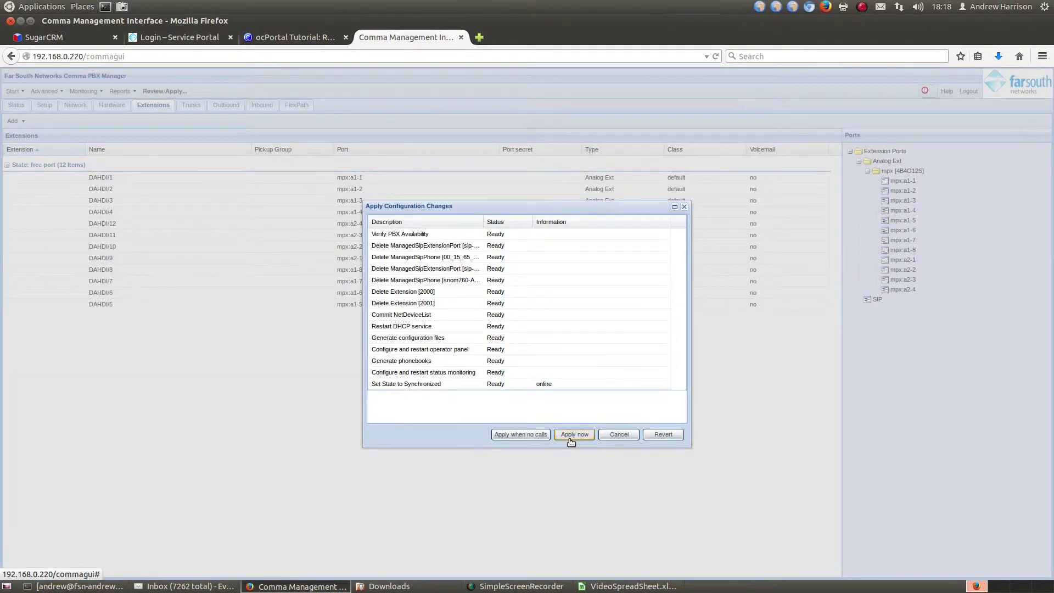
{"action": "left_click", "coordinate": [573, 435]}
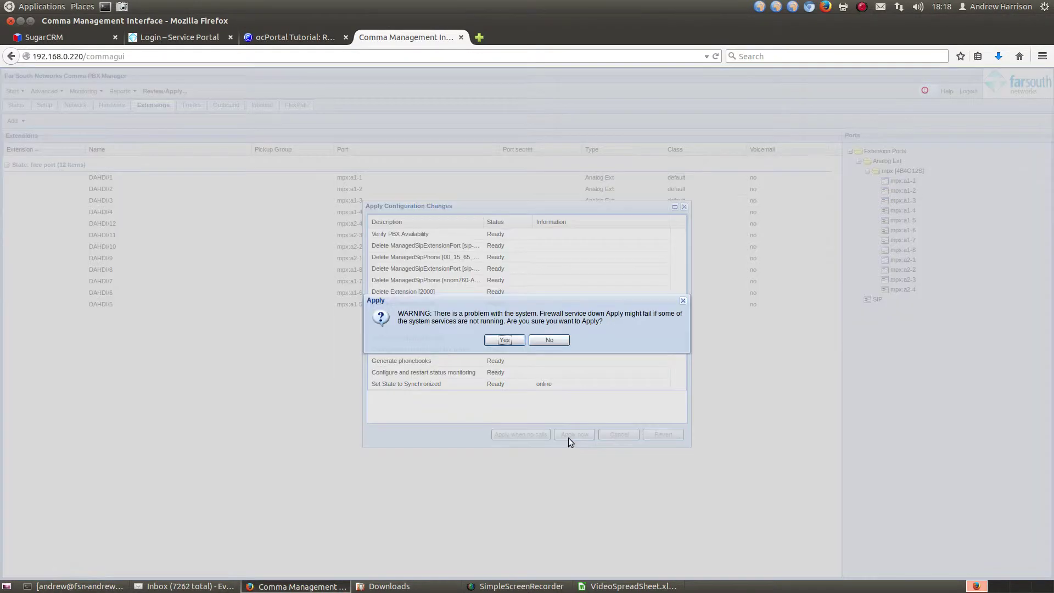
{"action": "left_click", "coordinate": [505, 340]}
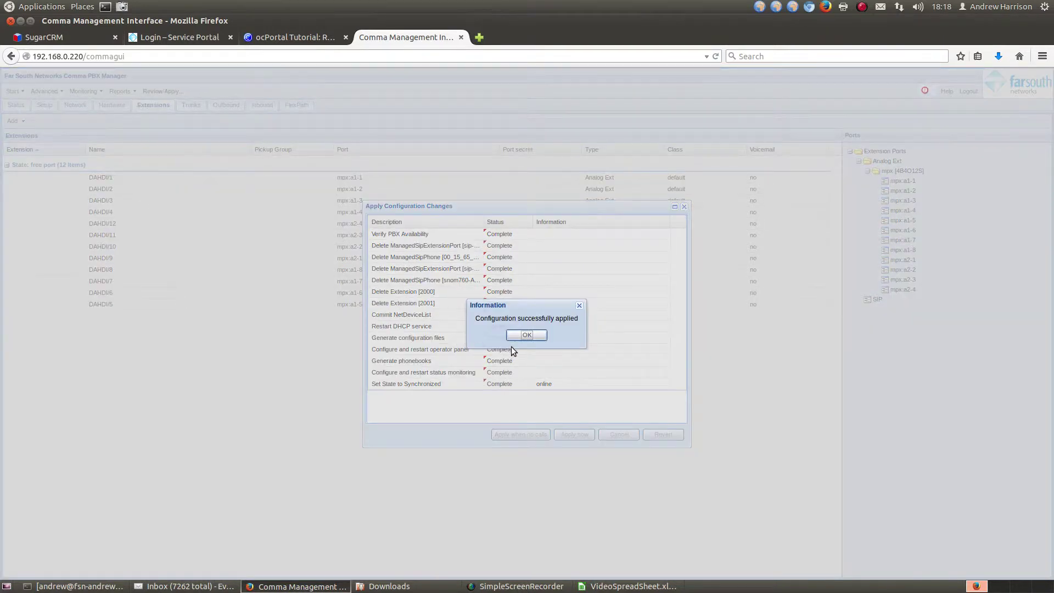
{"action": "left_click", "coordinate": [519, 335]}
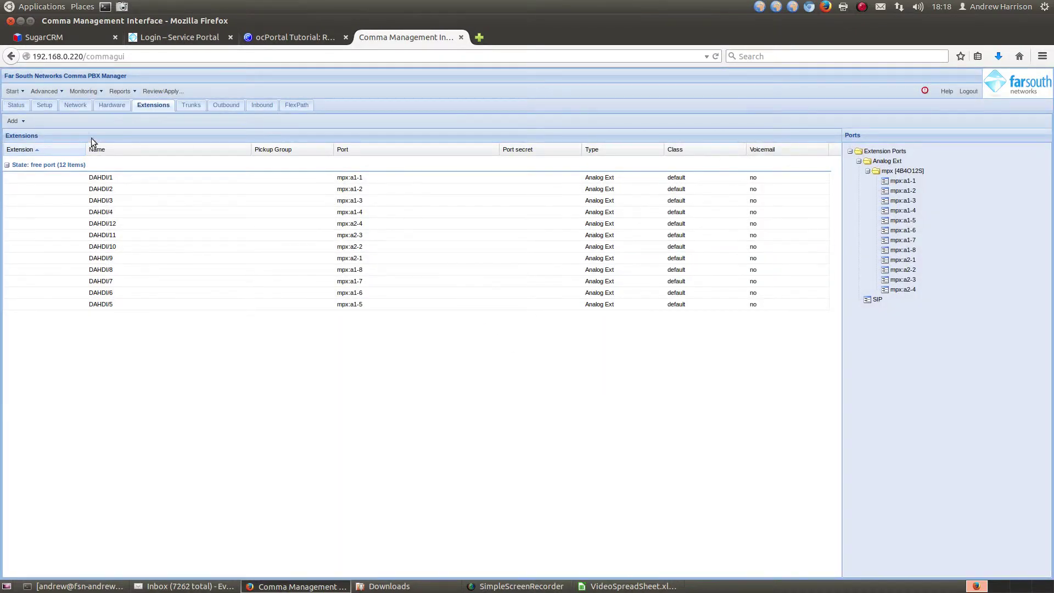
Import VideoSpreadSheet.xls from the Downloads folder into the hardware device list and review the import log to its end
{"action": "left_click", "coordinate": [115, 110]}
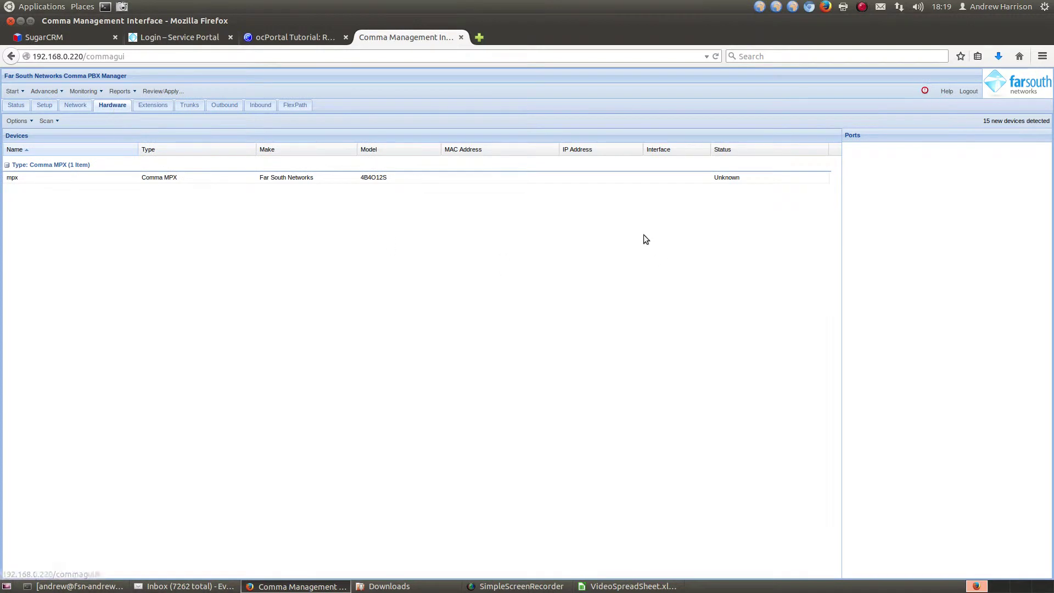
{"action": "left_click", "coordinate": [180, 178]}
{"action": "left_click", "coordinate": [30, 122]}
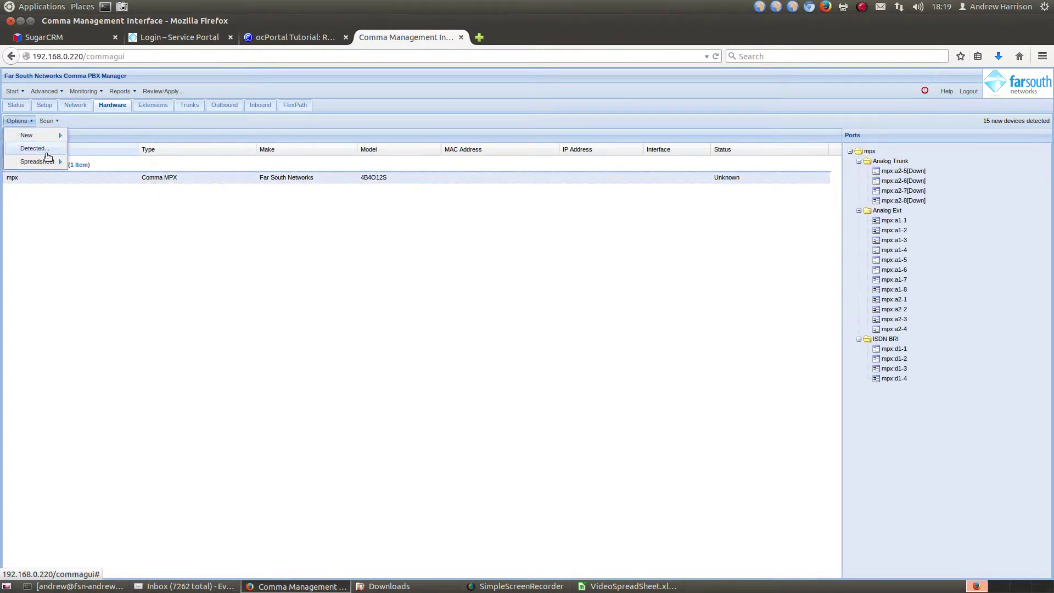
{"action": "mouse_move", "coordinate": [58, 165]}
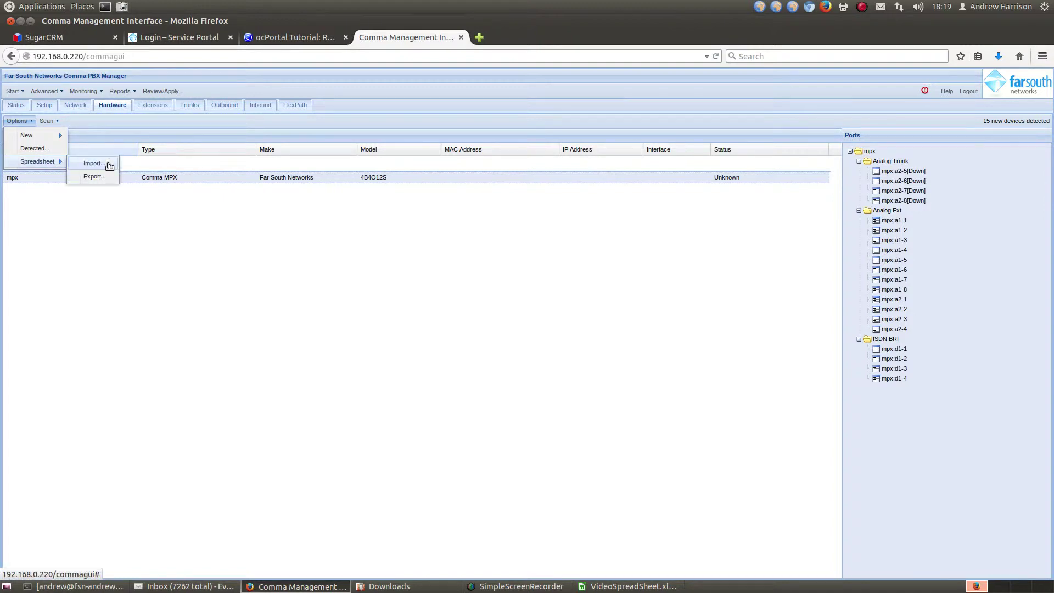
{"action": "left_click", "coordinate": [108, 163]}
{"action": "left_click", "coordinate": [438, 336]}
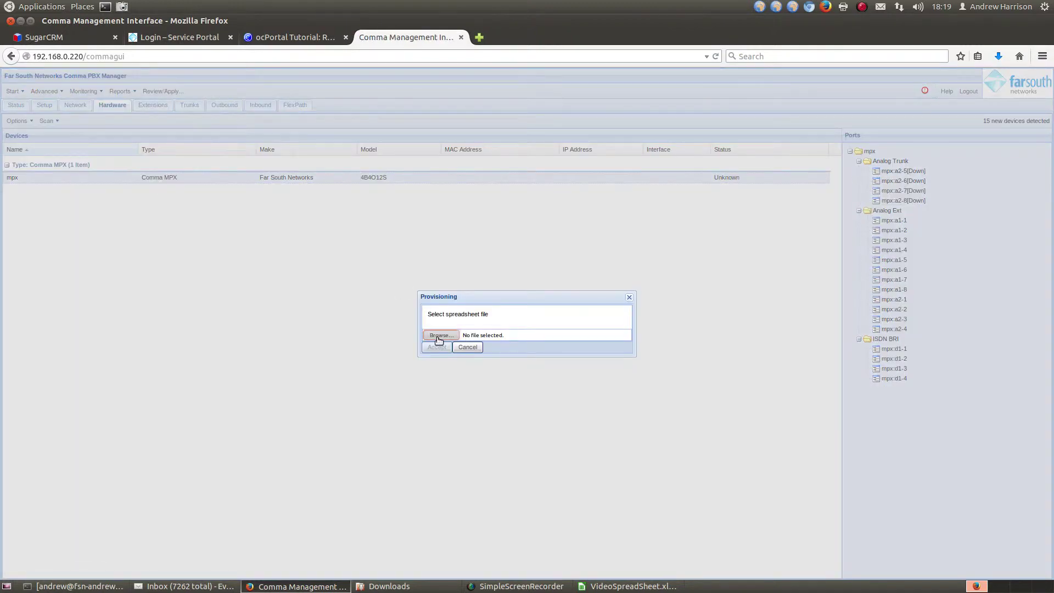
{"action": "scroll", "coordinate": [554, 363], "scroll_direction": "down", "scroll_amount": 6}
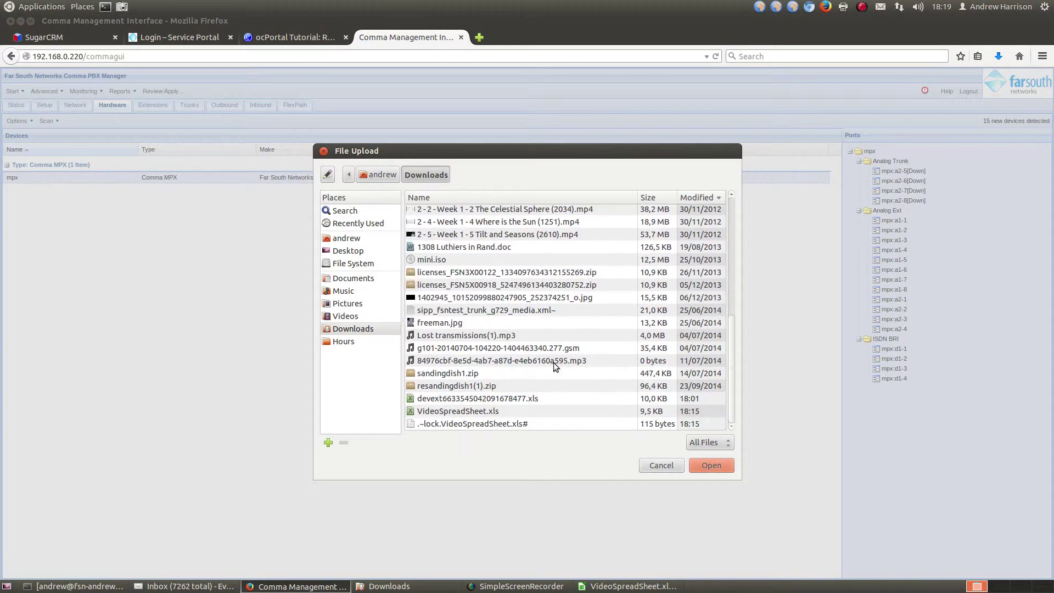
{"action": "left_click", "coordinate": [479, 411]}
{"action": "left_click", "coordinate": [709, 467]}
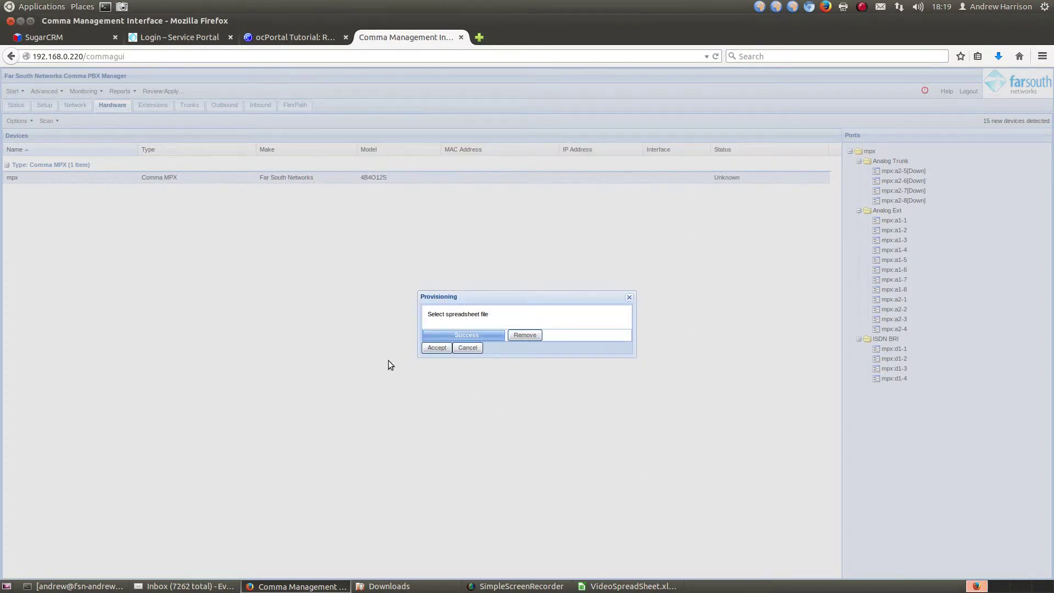
{"action": "left_click", "coordinate": [437, 348]}
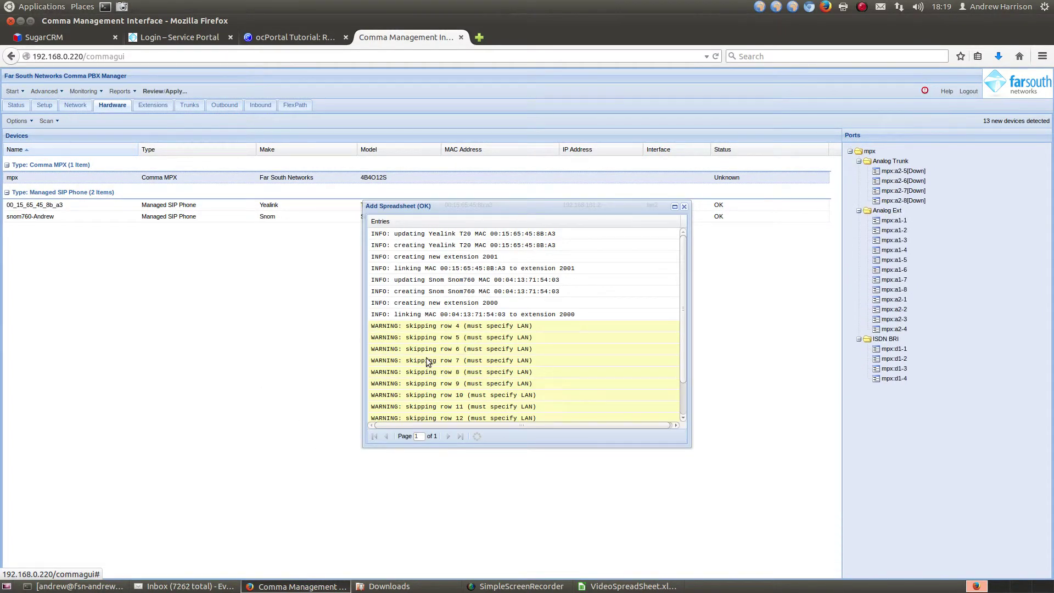
{"action": "scroll", "coordinate": [435, 358], "scroll_direction": "down", "scroll_amount": 2}
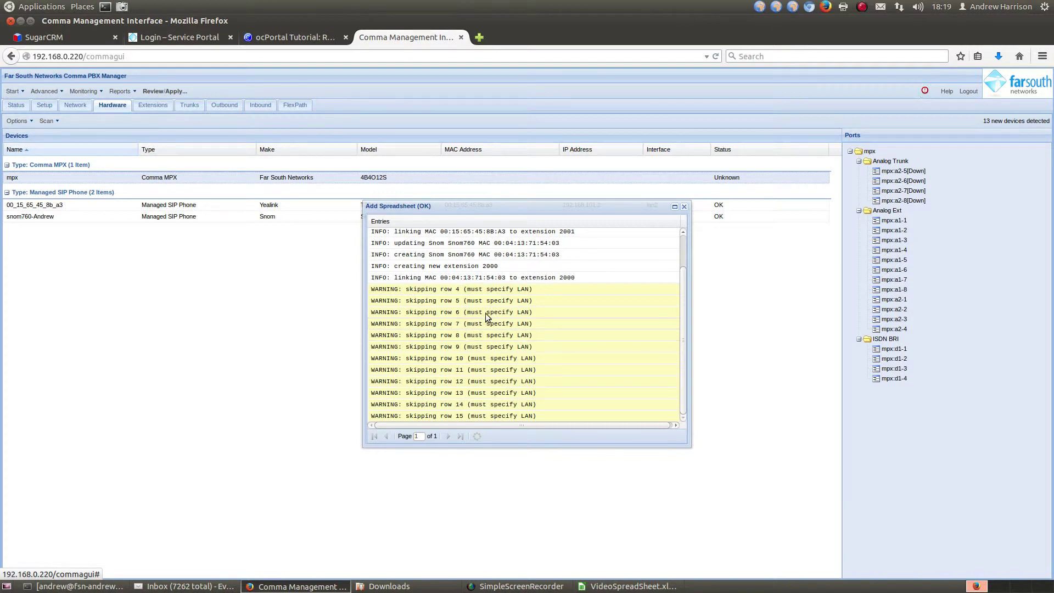
{"action": "left_click", "coordinate": [684, 206]}
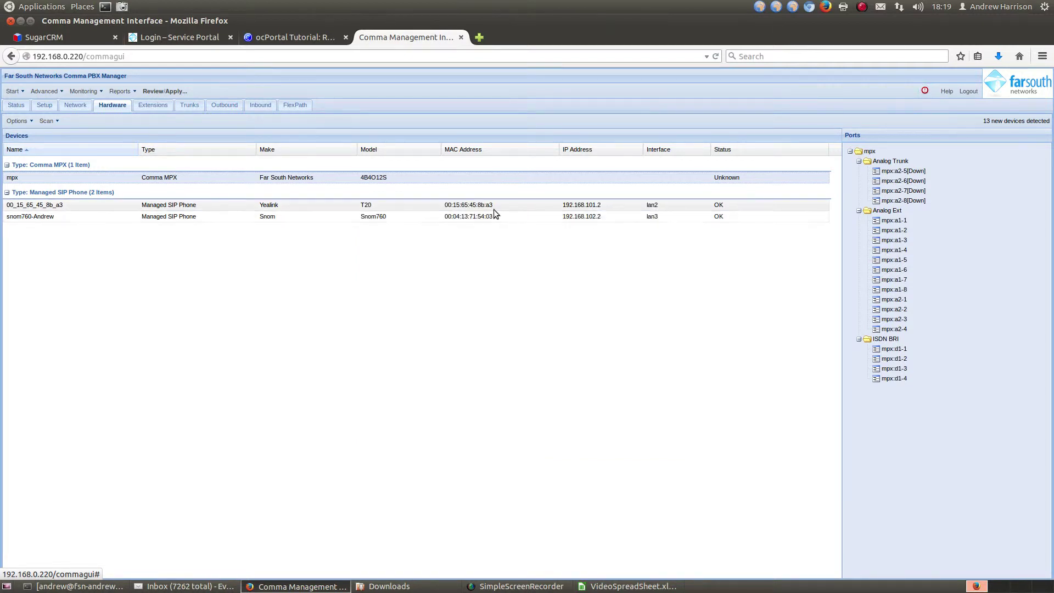
Check the imported Yealink T20's device configuration and its Line-1 SIP port settings without changing them
{"action": "right_click", "coordinate": [378, 206]}
{"action": "left_click", "coordinate": [394, 232]}
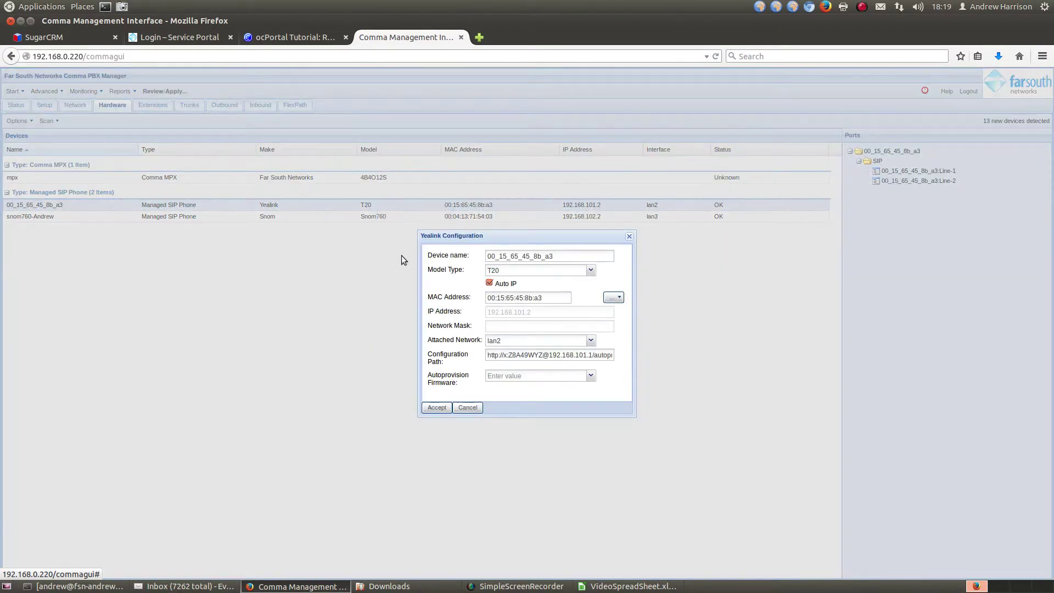
{"action": "left_click", "coordinate": [468, 407]}
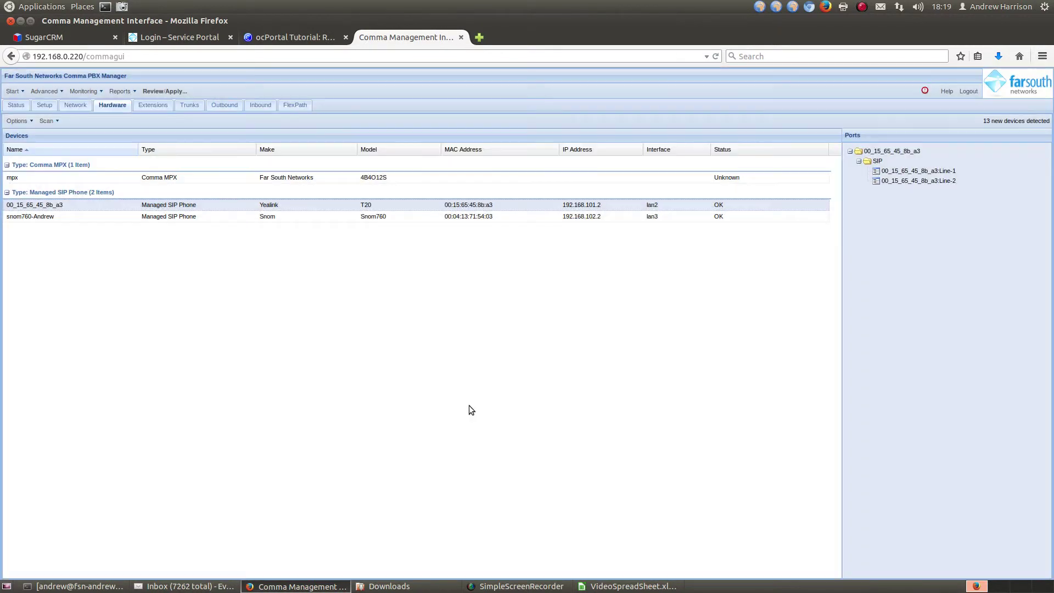
{"action": "right_click", "coordinate": [912, 171]}
{"action": "left_click", "coordinate": [931, 187]}
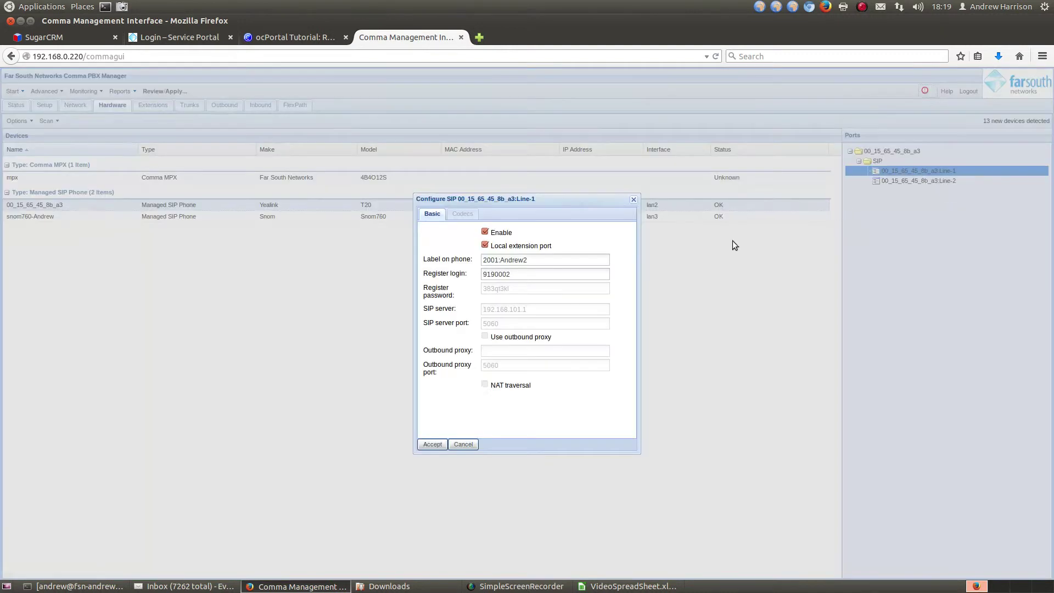
{"action": "left_click", "coordinate": [463, 445]}
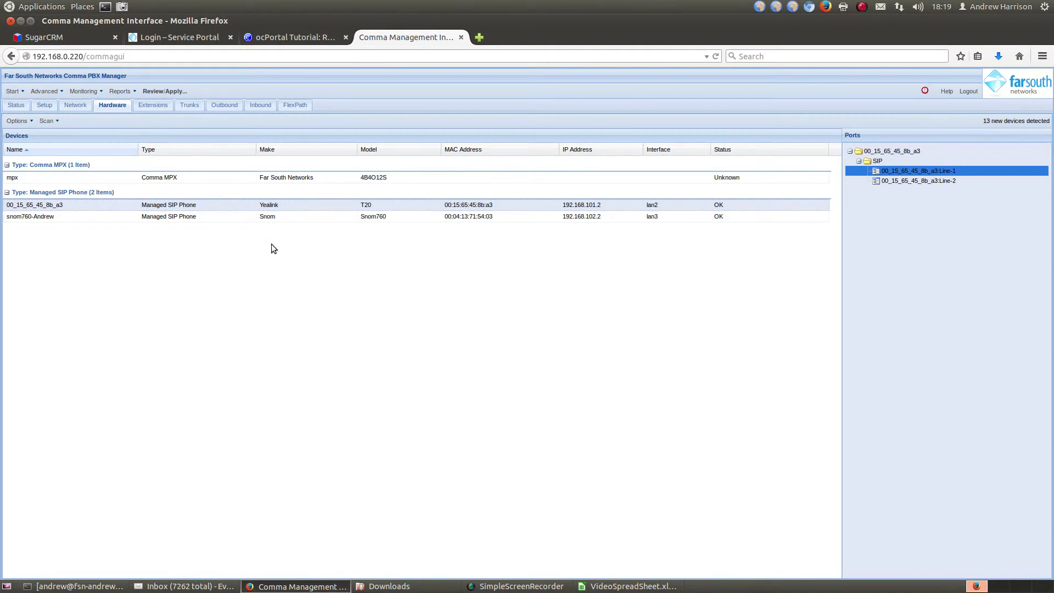
Check the SIP port settings of Line-1 on the imported Snom760 phone without changing them
{"action": "right_click", "coordinate": [295, 217]}
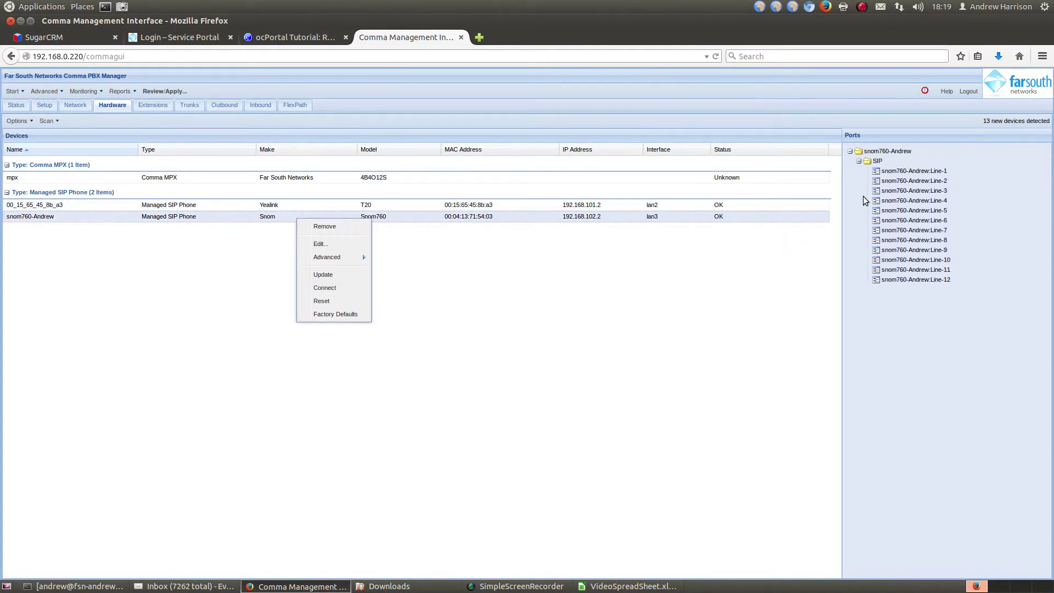
{"action": "left_click", "coordinate": [923, 174]}
{"action": "right_click", "coordinate": [923, 173]}
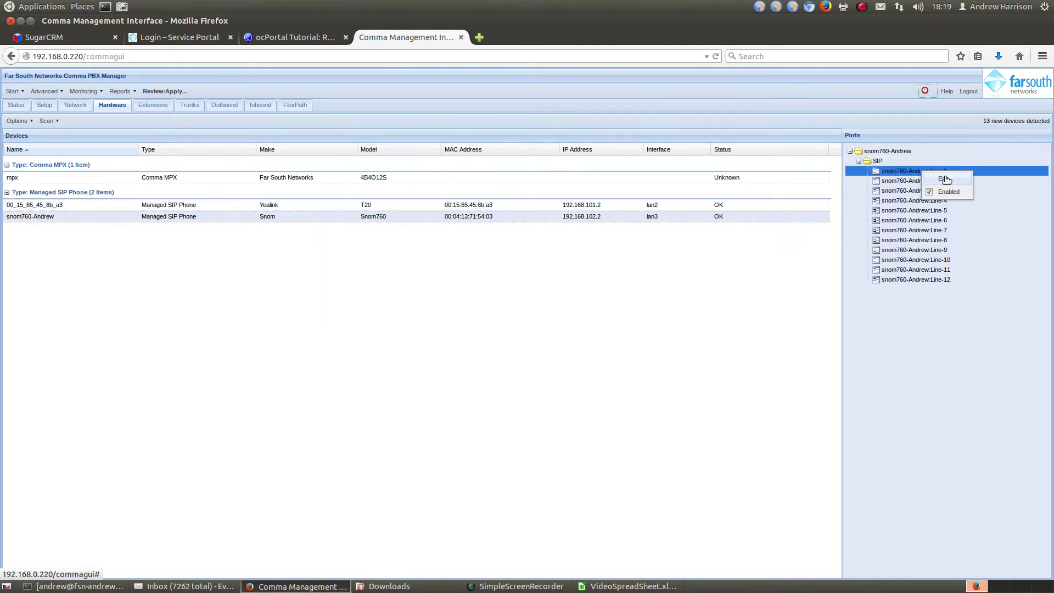
{"action": "left_click", "coordinate": [942, 178]}
{"action": "left_click", "coordinate": [463, 444]}
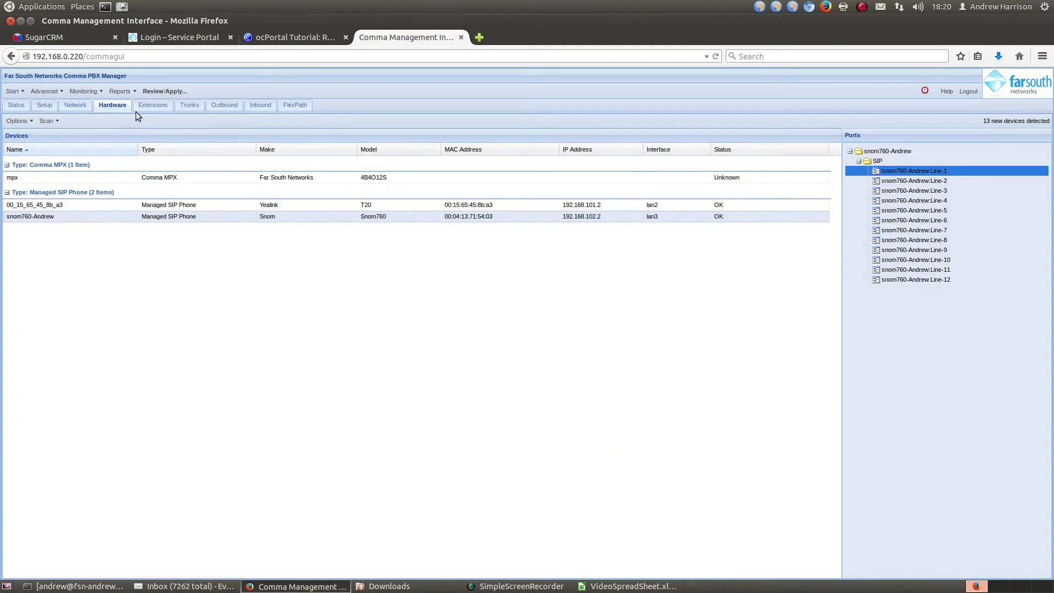
Examine the basic and advanced settings of extension 2000 in the extensions list without changing them
{"action": "left_click", "coordinate": [164, 107]}
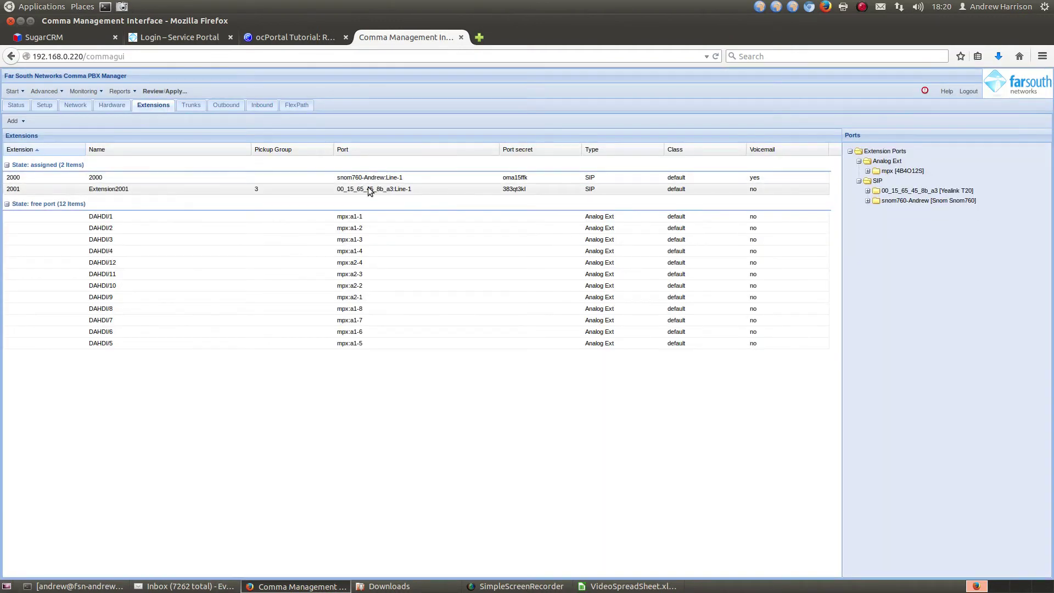
{"action": "right_click", "coordinate": [372, 179]}
{"action": "left_click", "coordinate": [394, 188]}
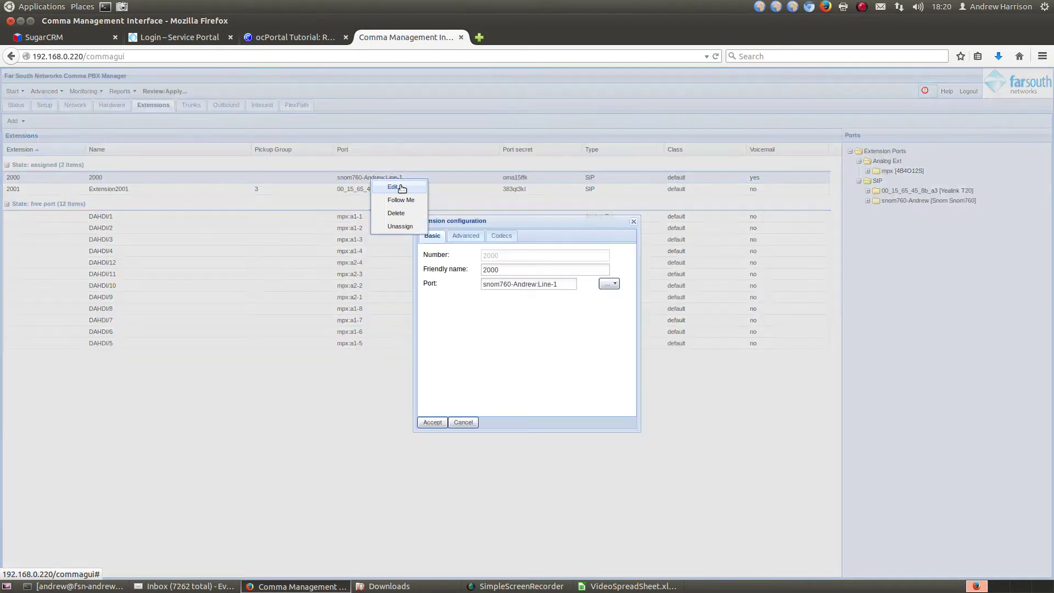
{"action": "left_click", "coordinate": [463, 237]}
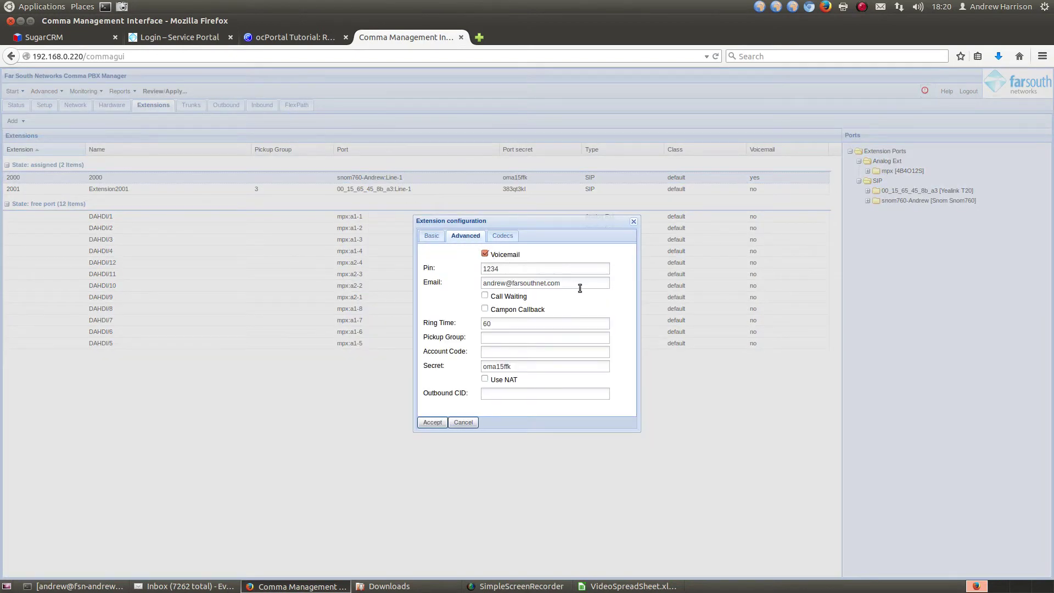
{"action": "left_click", "coordinate": [463, 422]}
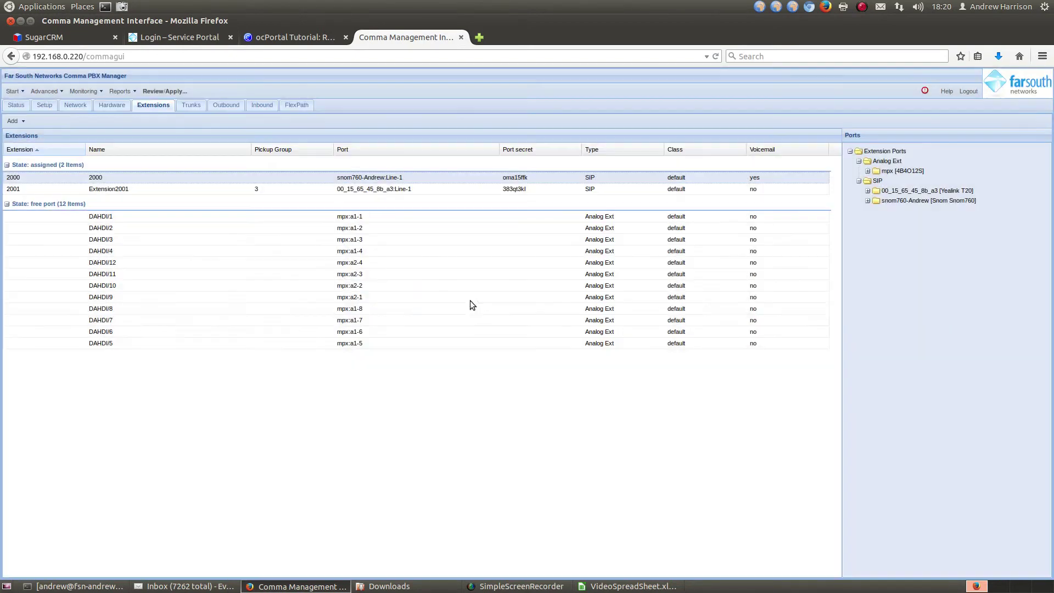
Examine the basic and advanced settings of extension 2001, keeping its imported values
{"action": "right_click", "coordinate": [349, 193]}
{"action": "left_click", "coordinate": [372, 201]}
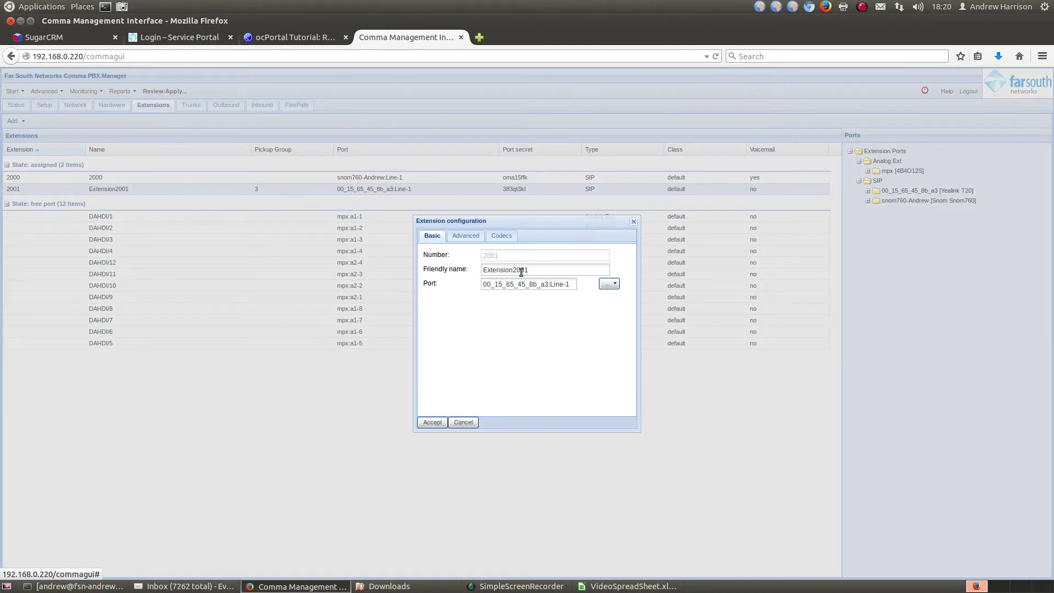
{"action": "left_click", "coordinate": [464, 237]}
{"action": "left_click", "coordinate": [432, 423]}
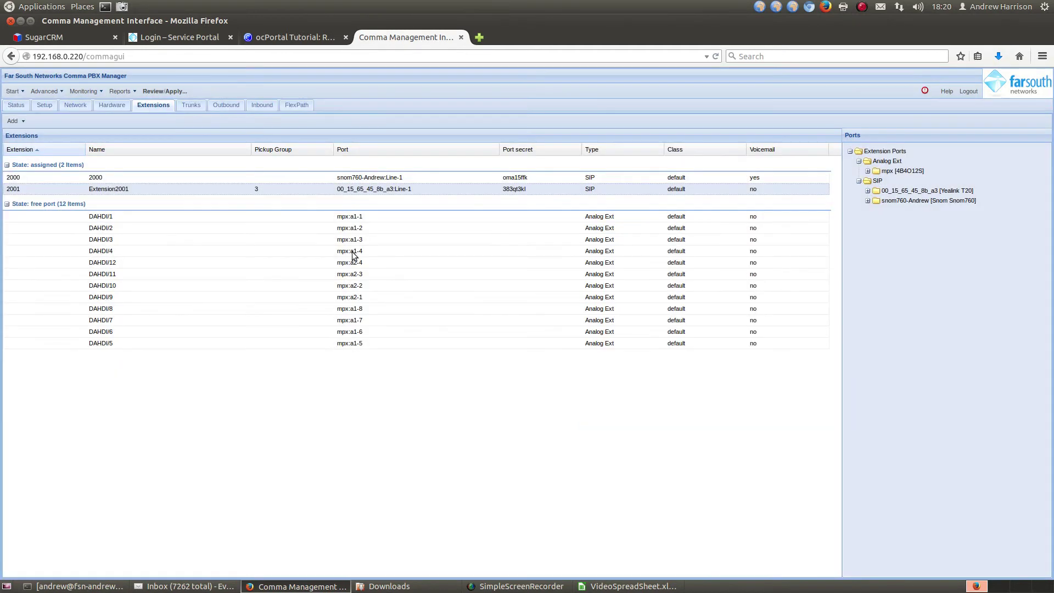
Apply the imported phones and extensions to the PBX configuration immediately, accepting the system warning
{"action": "left_click", "coordinate": [161, 94]}
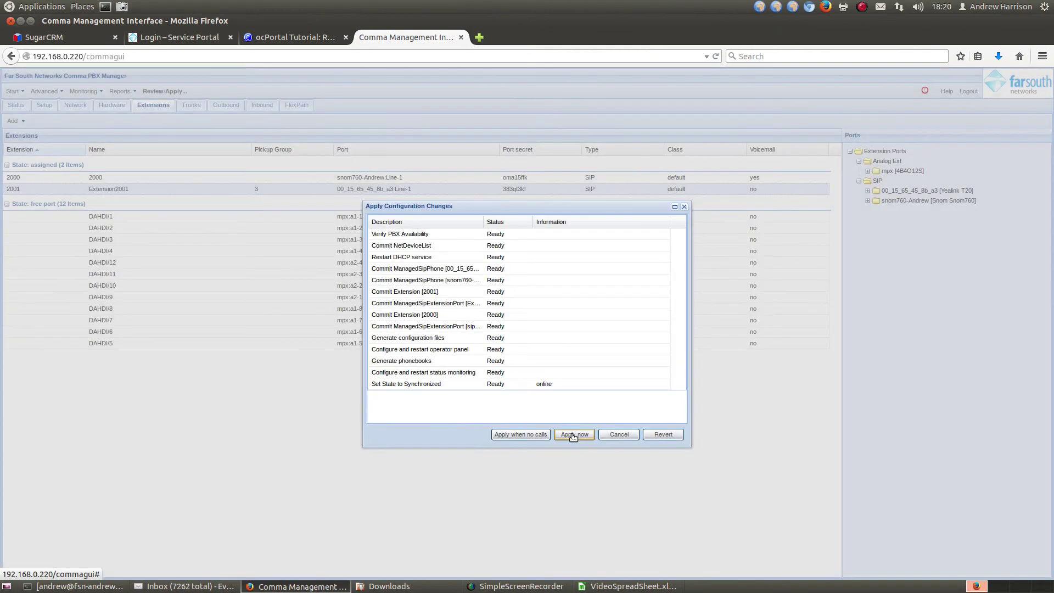
{"action": "left_click", "coordinate": [575, 434]}
{"action": "left_click", "coordinate": [504, 340]}
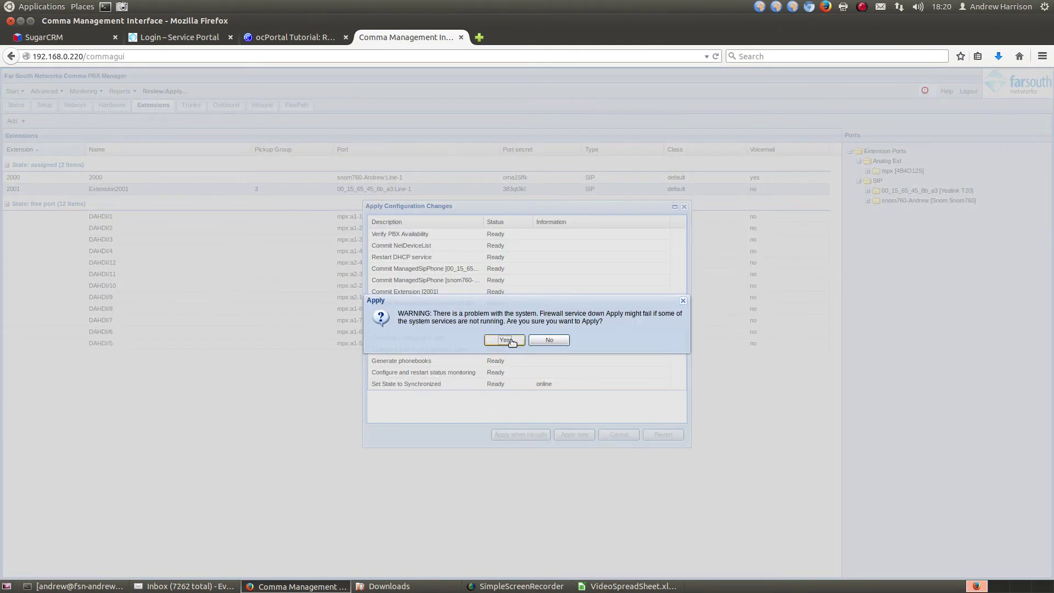